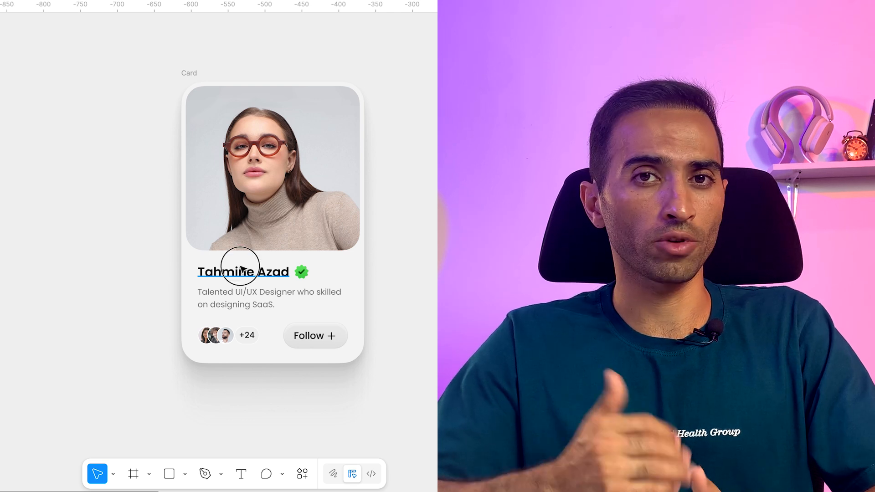
- Replace the name on the profile card with the copied full name
double_click(242, 270)
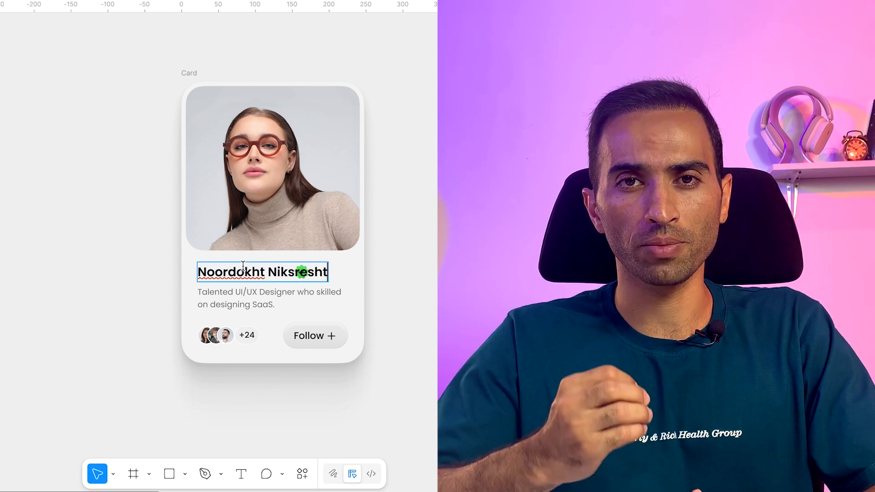
key(Escape)
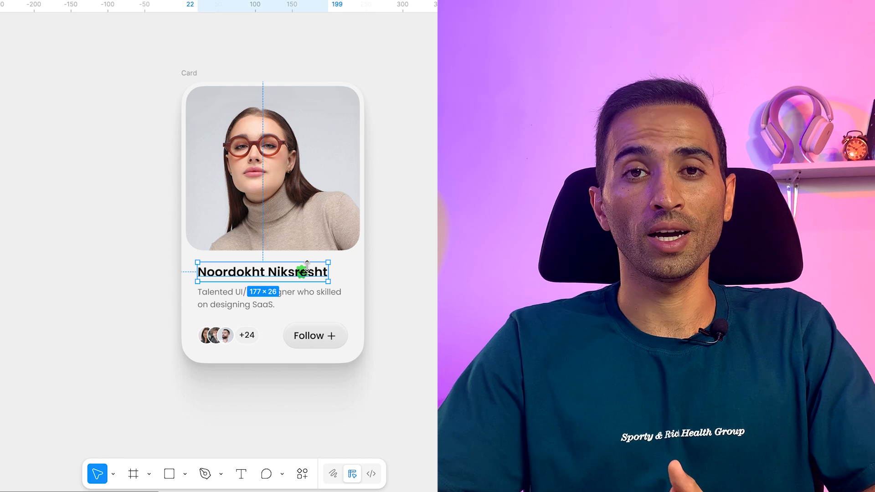
- Move the green verified badge just past the end of the name, leaving a small gap
scroll(313, 264, up, 5)
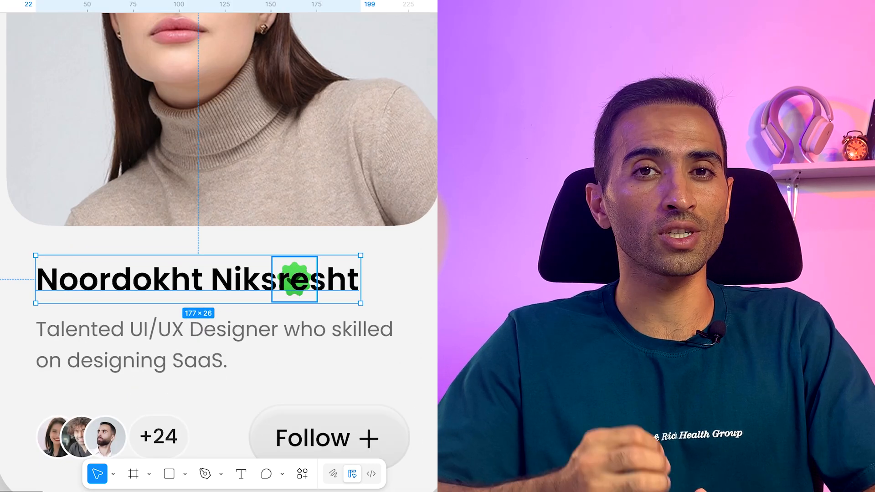
click(294, 279)
key(shift+Right)
key(shift+Right)
key(shift+Right)
key(shift+Right)
key(shift+Right)
key(shift+Right)
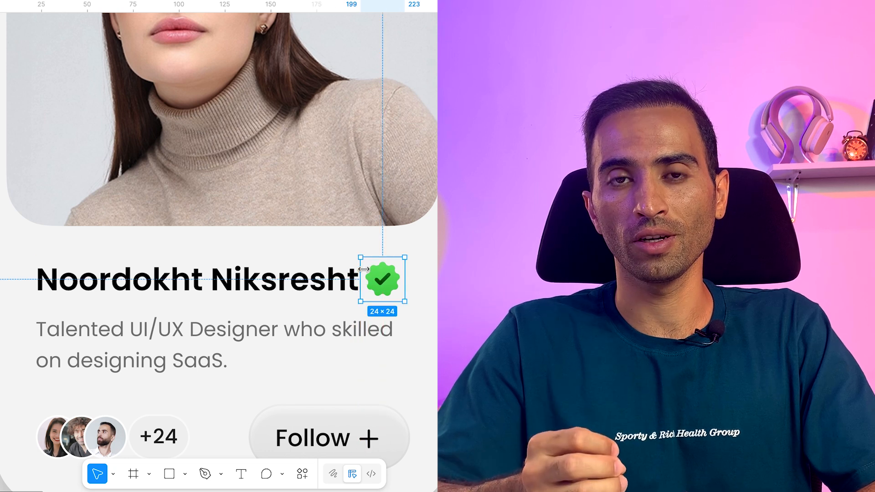
drag(378, 281, 385, 283)
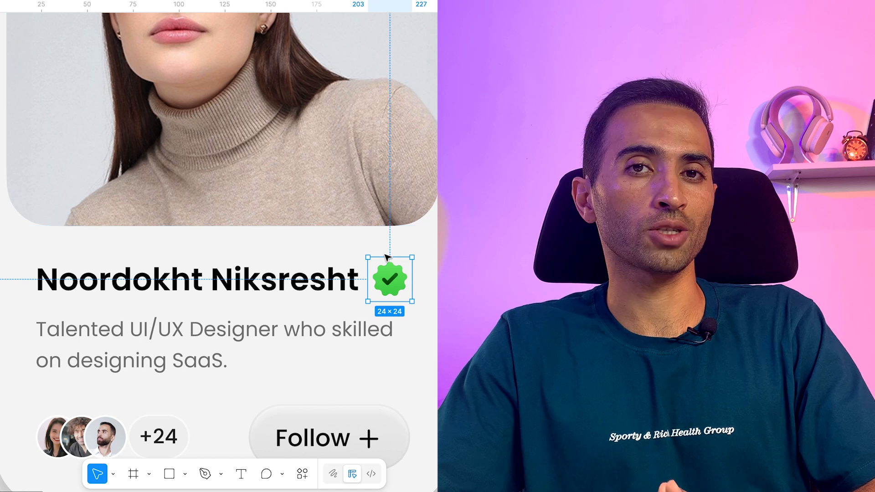
click(460, 255)
- Replace the card's description with "Front-end developer, interested in designing clean and responsive interfaces." and narrow its text box to about 220 wide
scroll(202, 319, down, 1)
scroll(202, 319, down, 4)
double_click(195, 304)
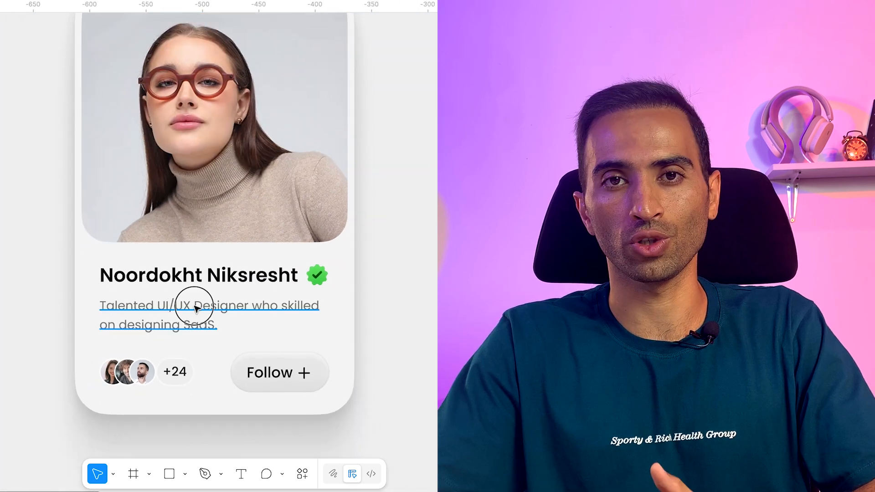
text(Front-end developer, interested in designing clean and responsive interfaces)
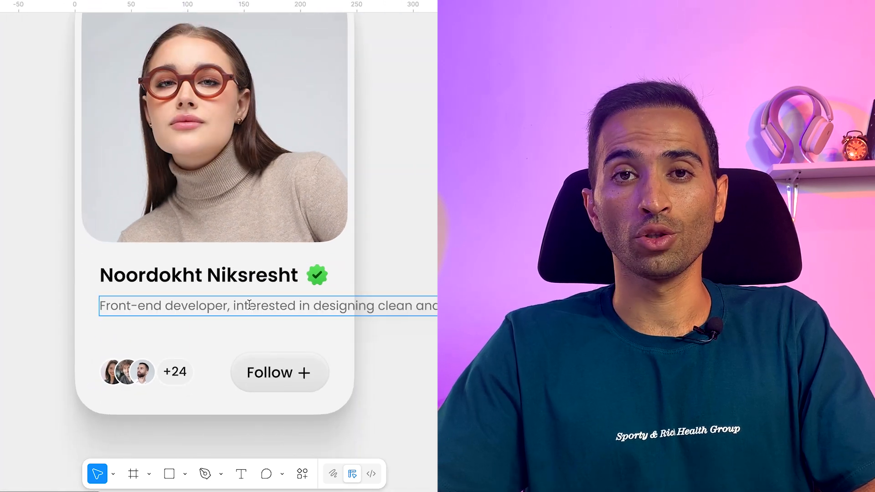
scroll(204, 289, down, 5)
key(Escape)
scroll(294, 298, up, 4)
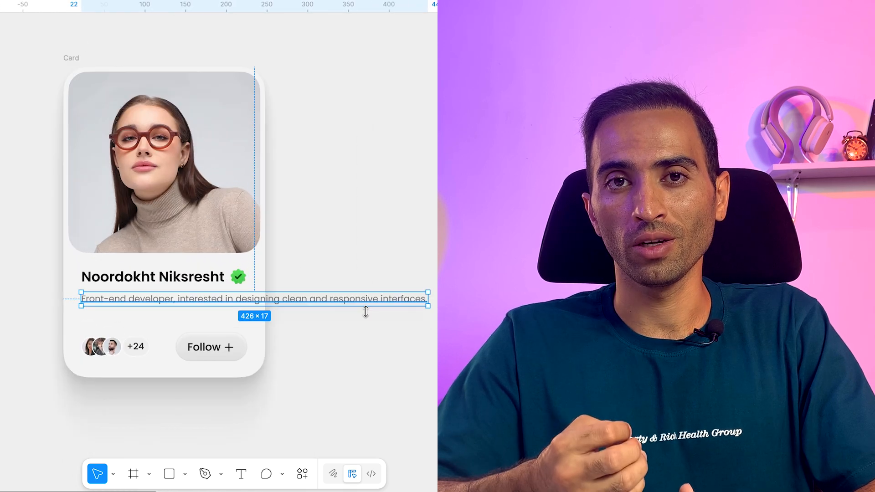
drag(425, 298, 260, 296)
scroll(113, 346, up, 3)
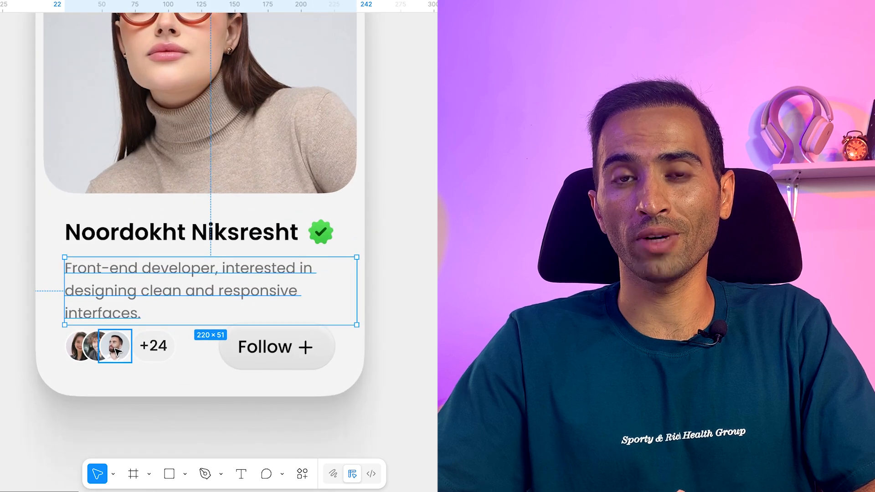
- Adjust the avatars and Follow row and the card's lower edge to make room for the three-line description
drag(401, 352, 98, 359)
click(348, 333)
drag(293, 396, 274, 407)
scroll(275, 407, up, 8)
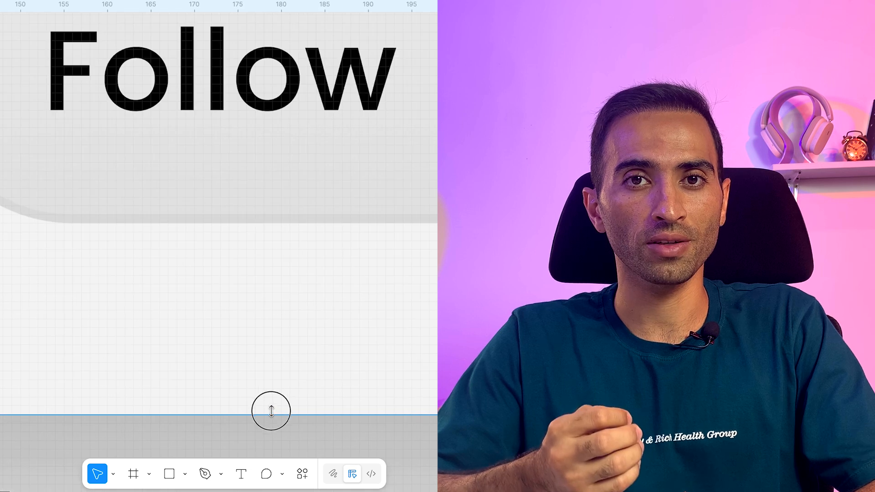
scroll(286, 384, down, 10)
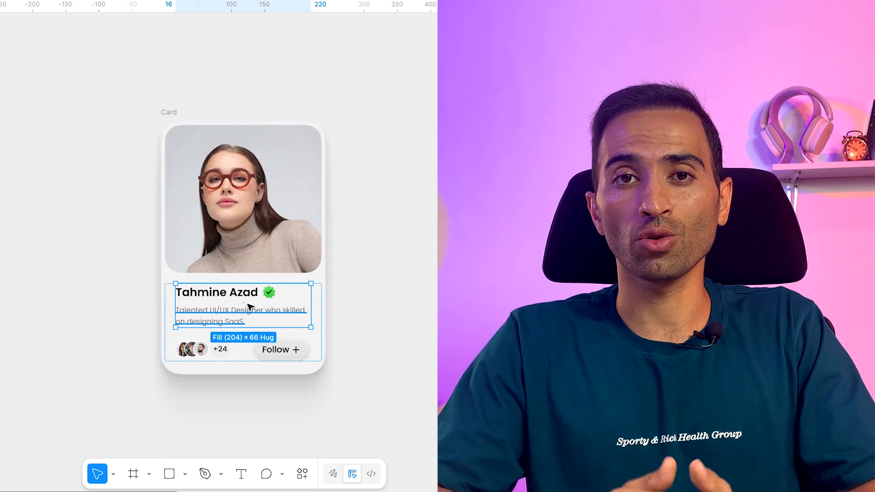
- Duplicate the name and description block inside the auto layout card, and undo the duplication
key(ctrl+d)
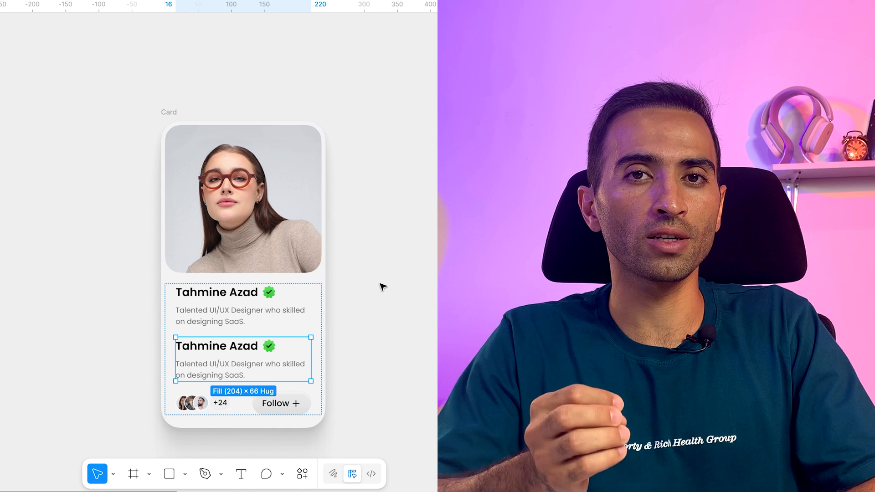
key(ctrl+z)
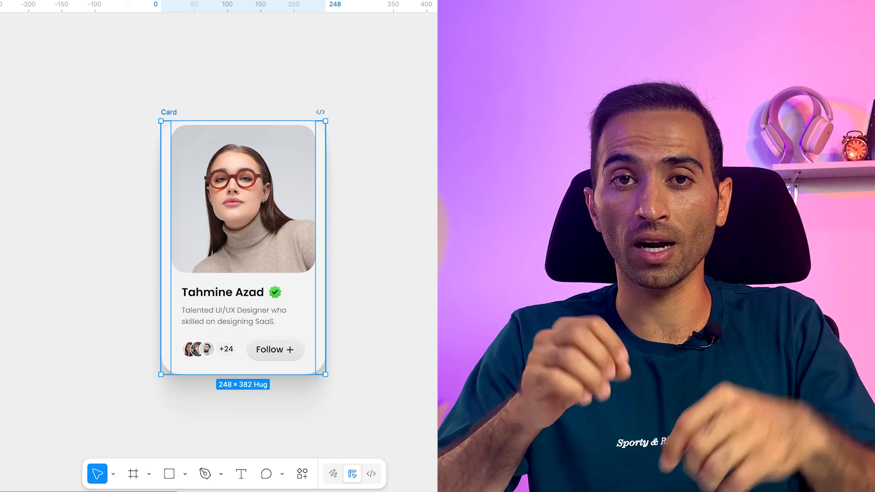
- Open the name text inside the auto layout card for editing
click(234, 289)
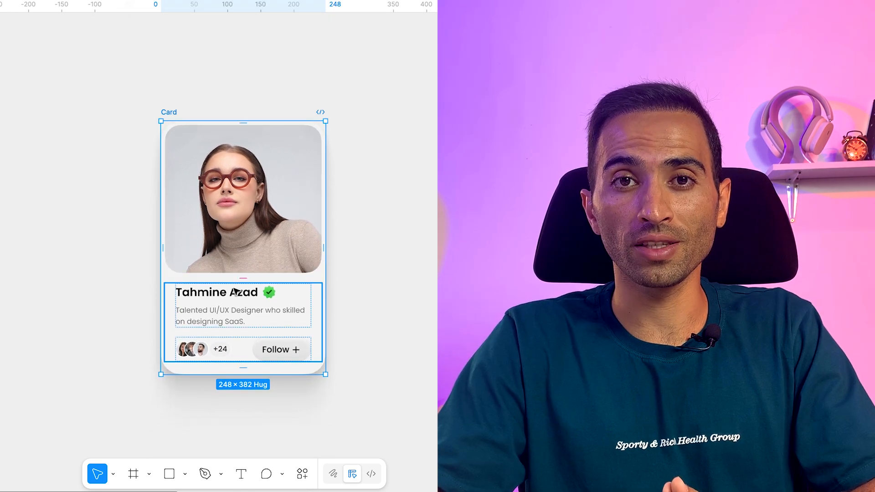
double_click(234, 290)
double_click(234, 290)
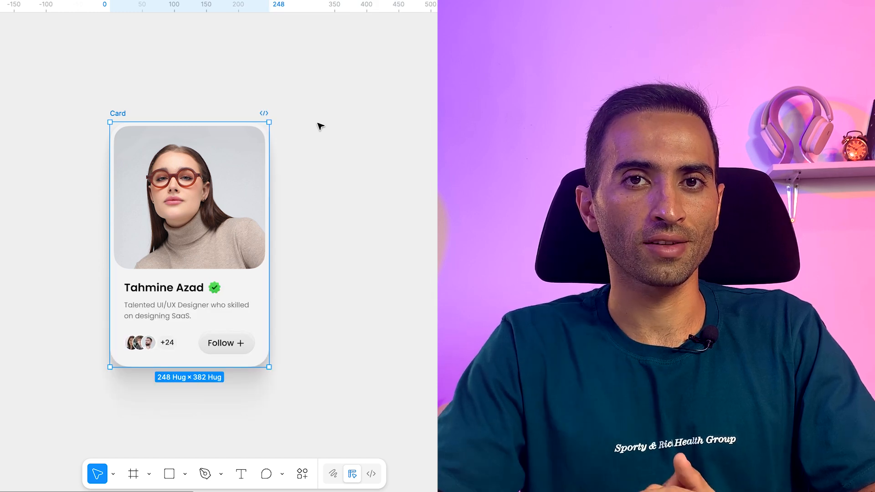
- Reorder the card with the Follow row at the top, the badge before the name and the photo last, and enlarge the card
drag(168, 307, 192, 162)
double_click(178, 160)
drag(215, 185, 216, 135)
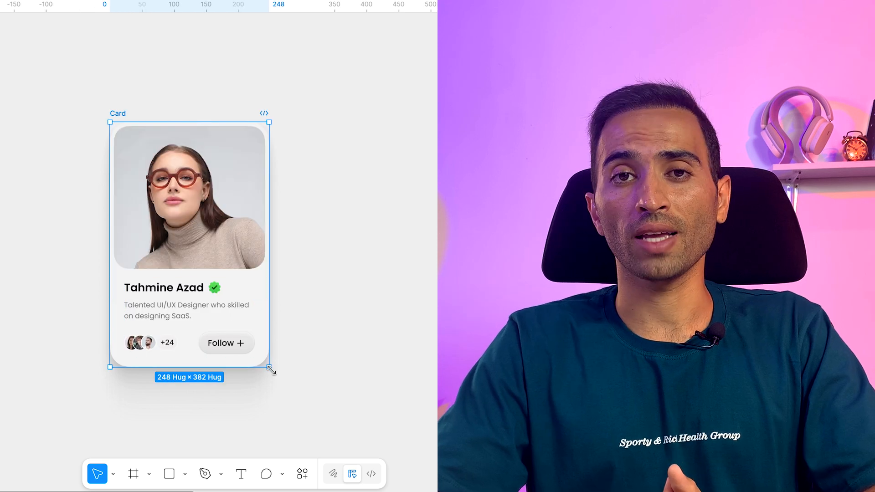
drag(267, 371, 322, 412)
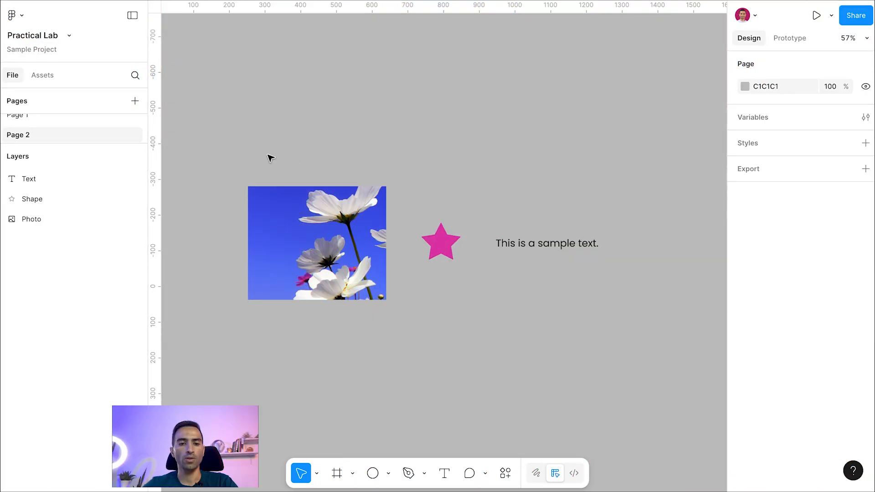
- Select the photo, star and sample text one by one, shifting the star slightly up and the text slightly down
drag(260, 152, 553, 257)
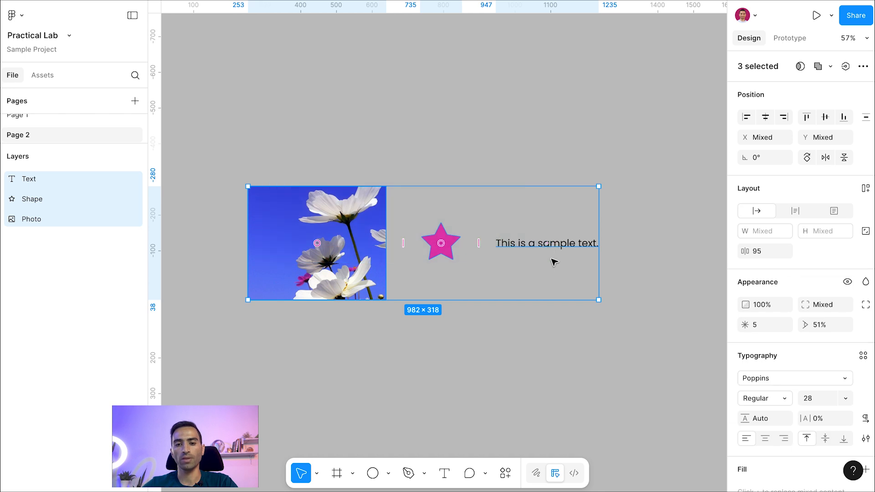
click(531, 167)
click(367, 213)
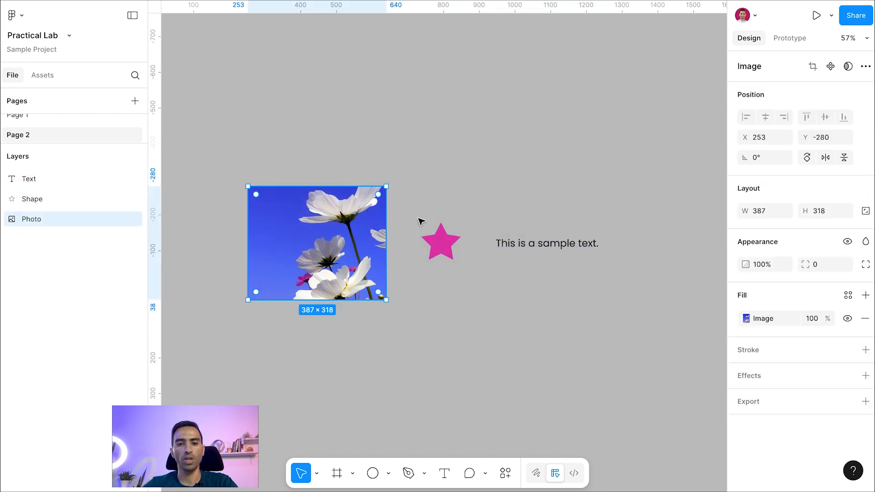
click(446, 240)
click(542, 208)
click(543, 243)
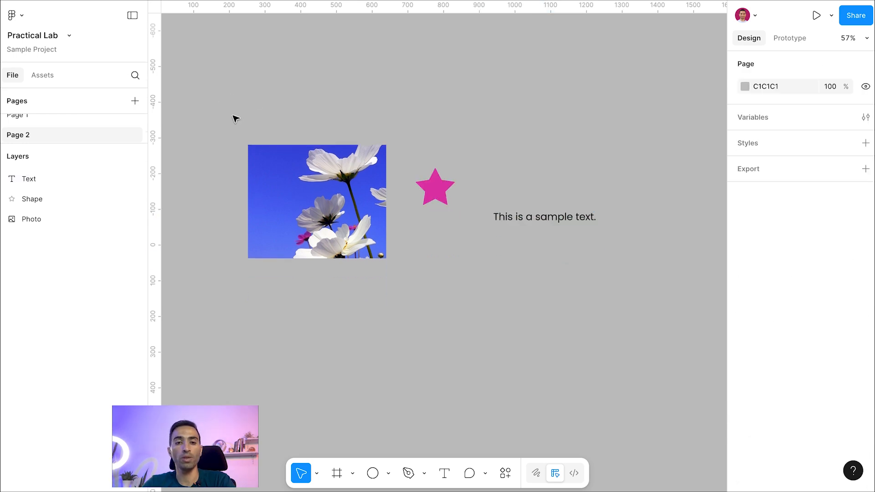
- Wrap the photo, star and sample text in one new frame and select that frame
drag(232, 115, 606, 259)
right_click(341, 178)
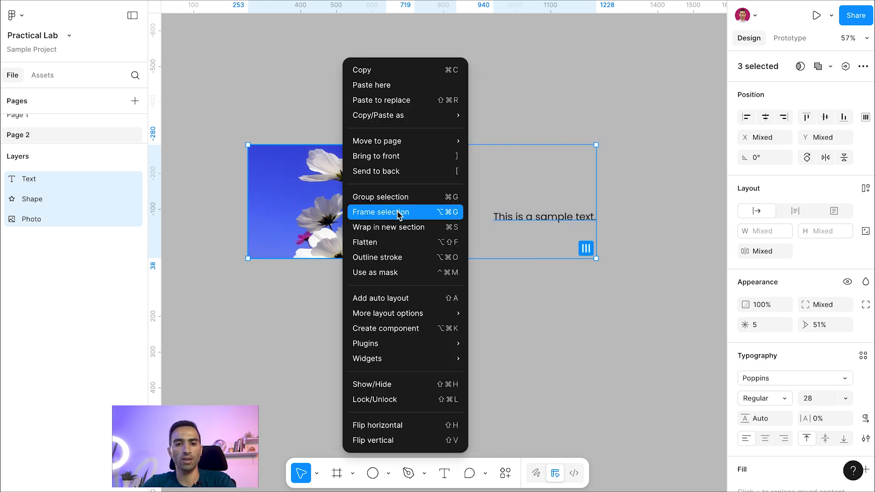
click(413, 213)
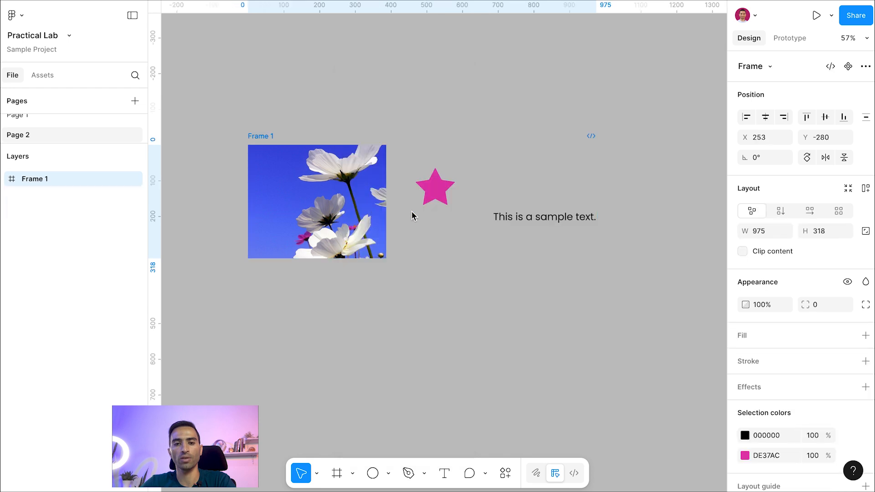
click(266, 139)
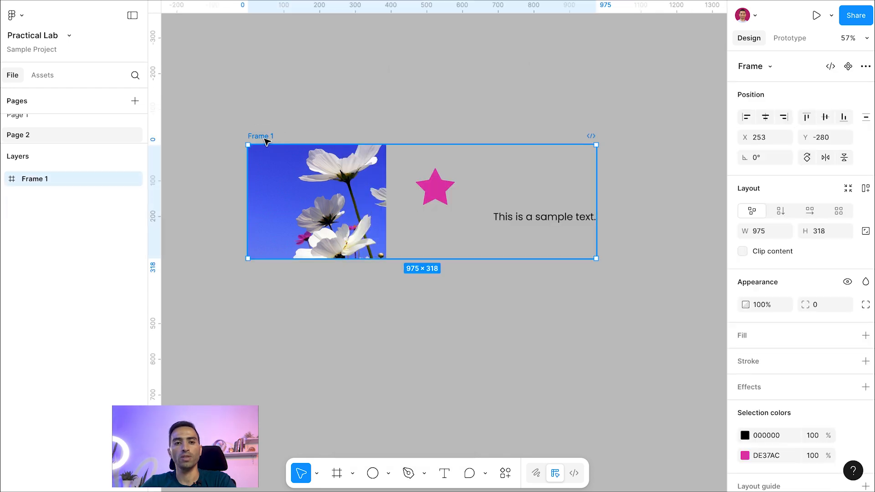
scroll(765, 157, down, 3)
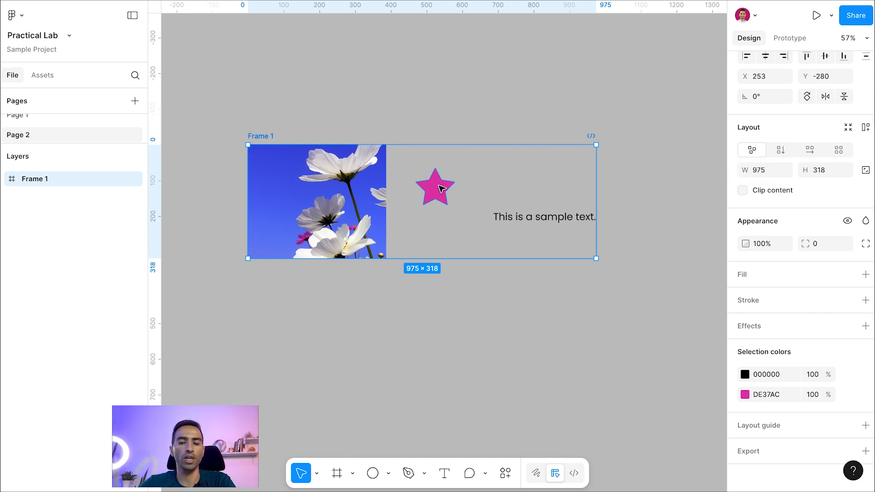
- Move the frame to X 212, Y -292, try moving the star inside it closer to the photo, and undo the star's move
drag(436, 187, 410, 179)
click(419, 187)
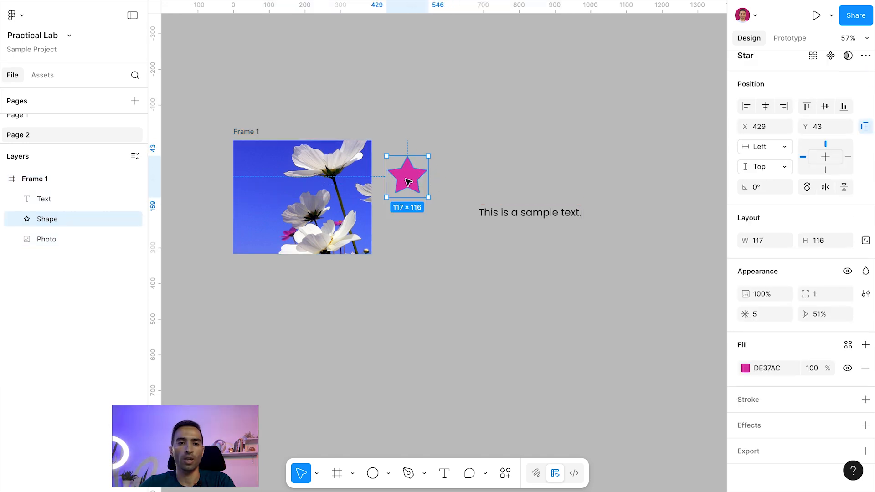
click(245, 132)
key(ctrl+z)
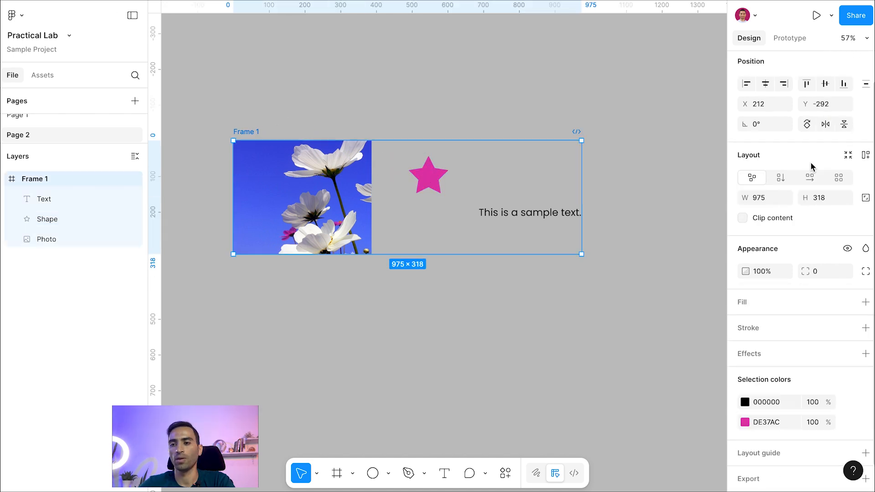
- Lock the frame's aspect ratio and try changing its height proportionally
click(746, 199)
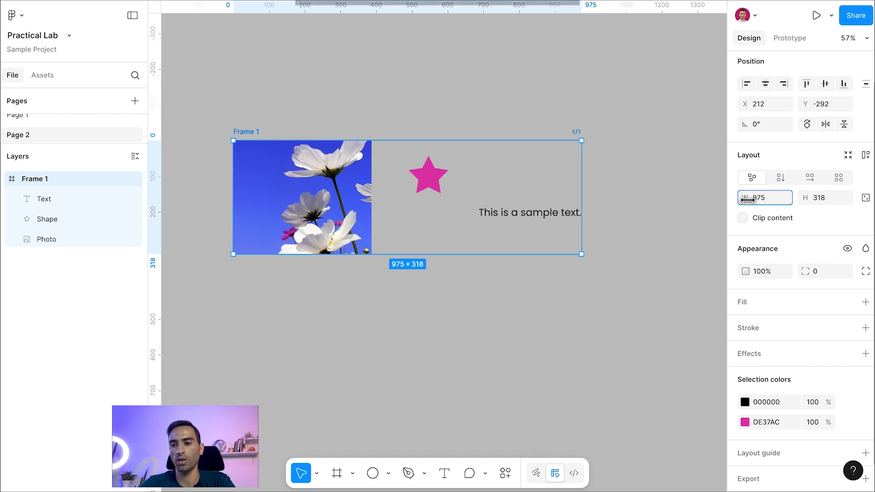
click(823, 198)
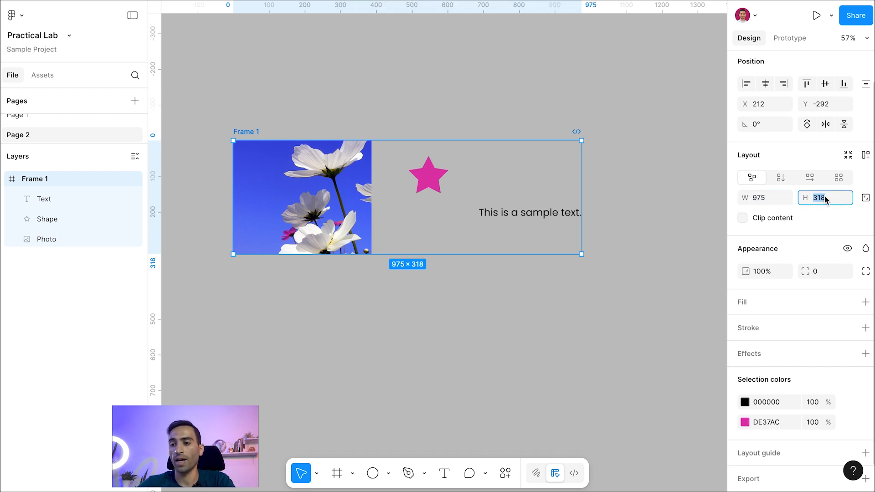
click(865, 199)
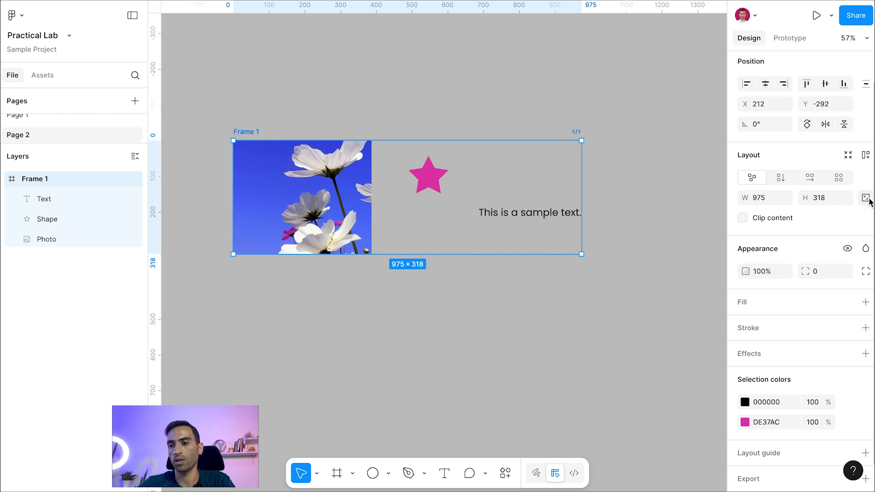
click(866, 200)
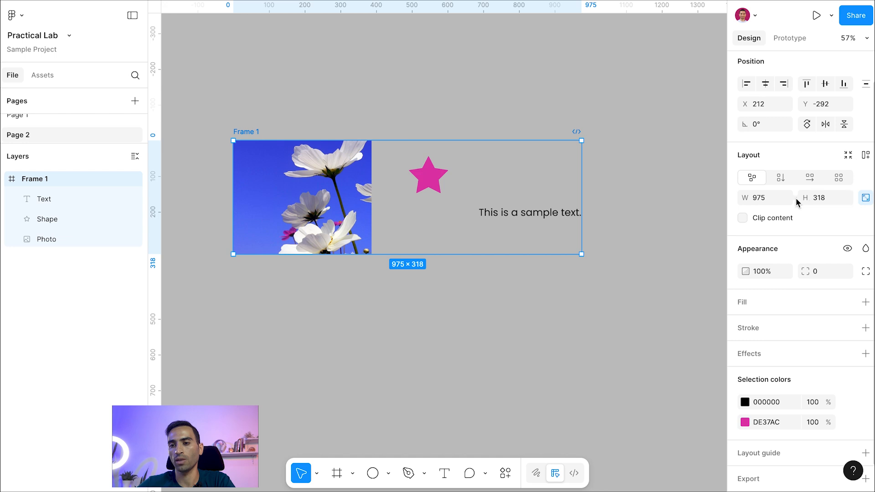
mouse_move(803, 198)
mouse_down()
mouse_move(814, 198)
mouse_move(798, 204)
mouse_up()
- Try clipping the frame's content while resizing it, return the frame to 975 × 318, and turn off clipping and the aspect ratio lock
click(743, 217)
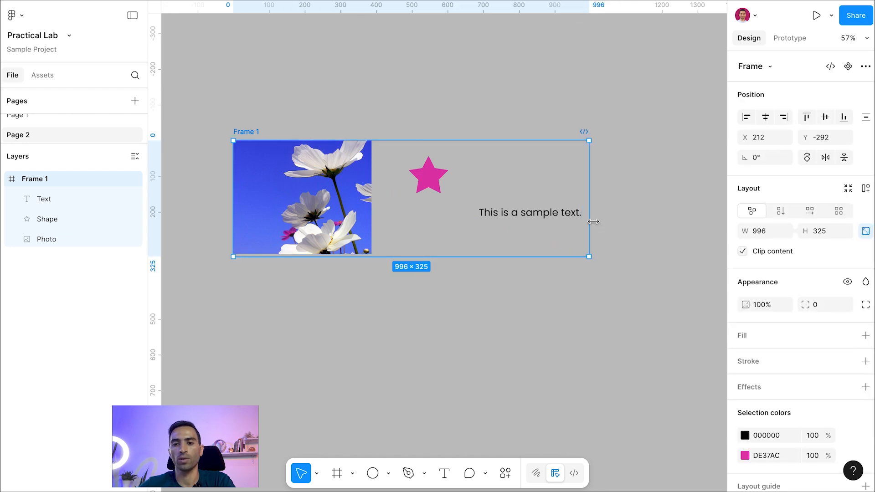
mouse_move(591, 222)
mouse_down()
mouse_move(539, 217)
mouse_move(582, 214)
mouse_up()
click(742, 251)
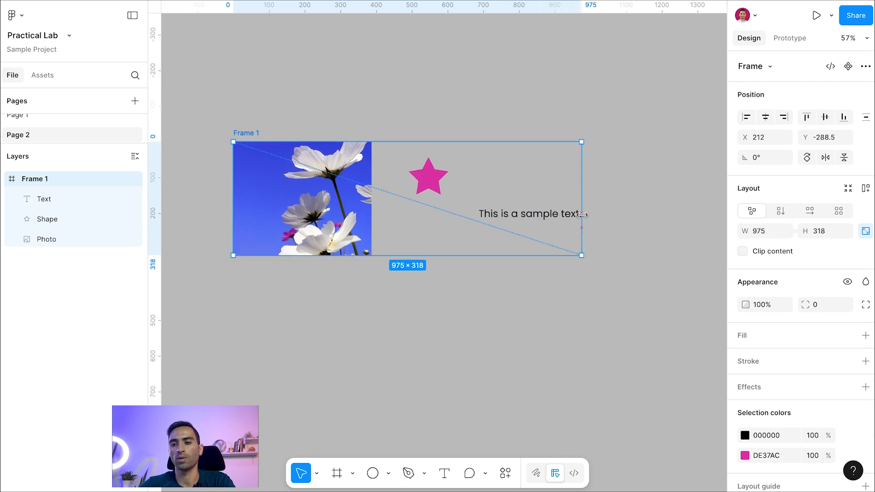
click(865, 231)
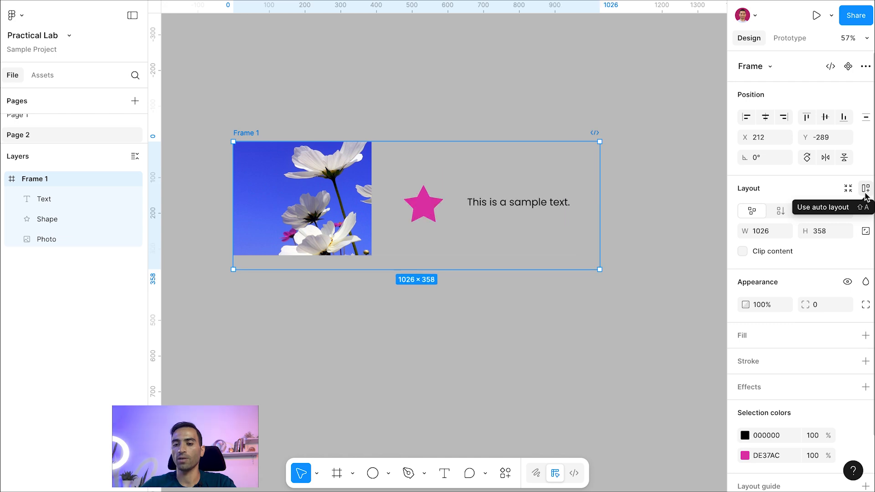
- Apply auto layout to the frame holding the photo, star and sample text
click(866, 192)
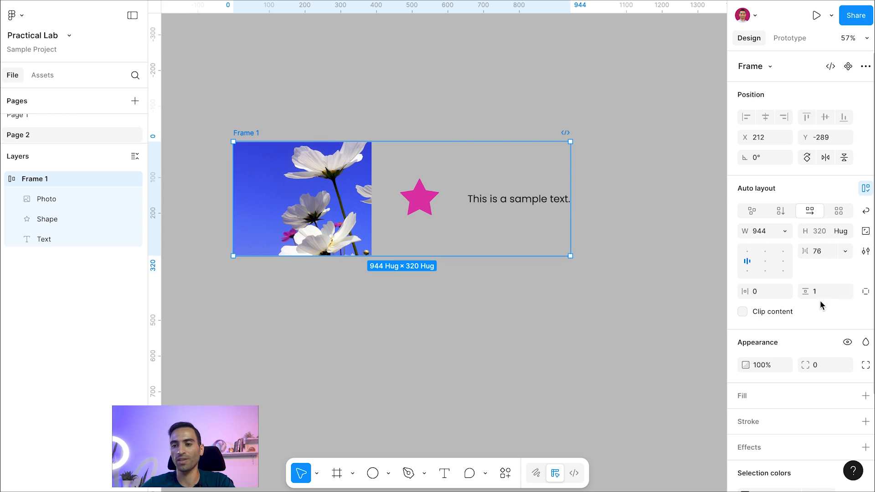
scroll(819, 300, down, 2)
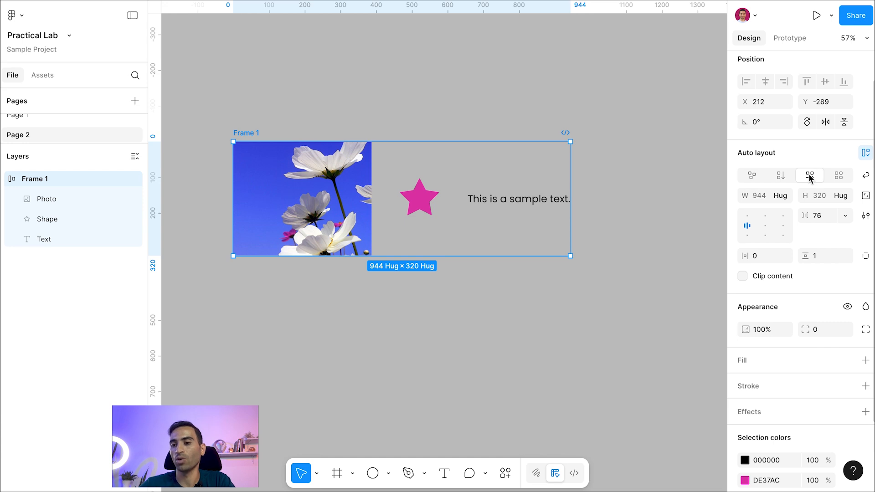
- Try the vertical and grid auto layout flows on the frame and return it to the horizontal flow
click(783, 178)
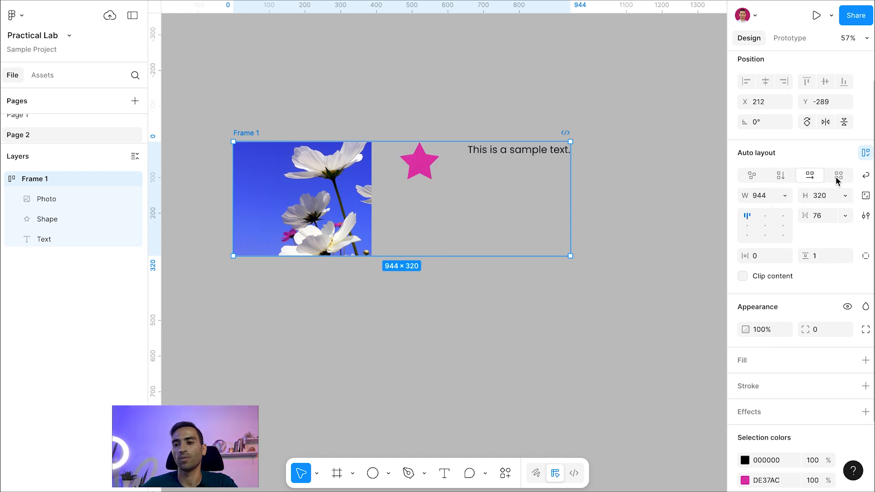
click(835, 176)
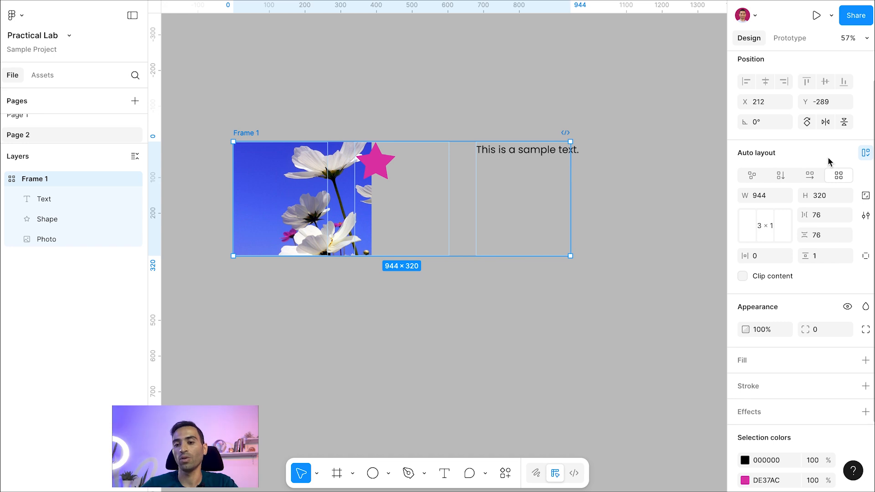
click(806, 178)
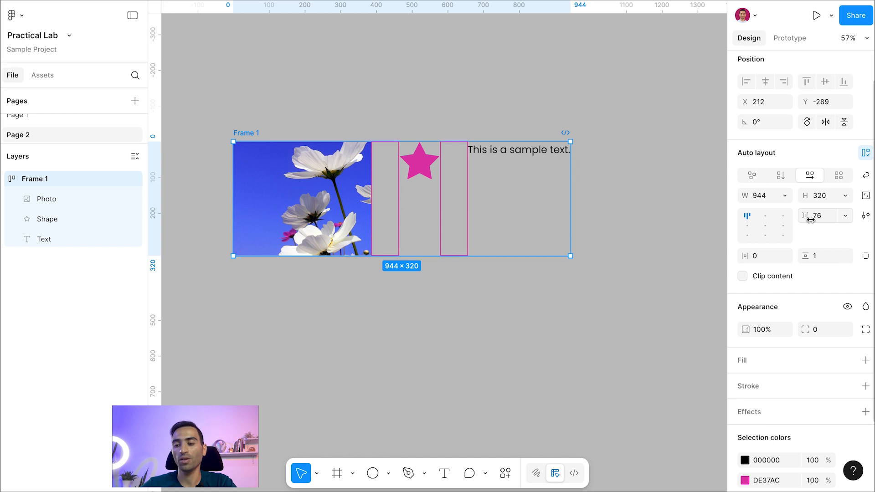
- Try a gap of 103 and of 40 between the frame's items, and set it to 46
mouse_move(808, 219)
mouse_down()
mouse_move(846, 214)
mouse_move(807, 219)
mouse_up()
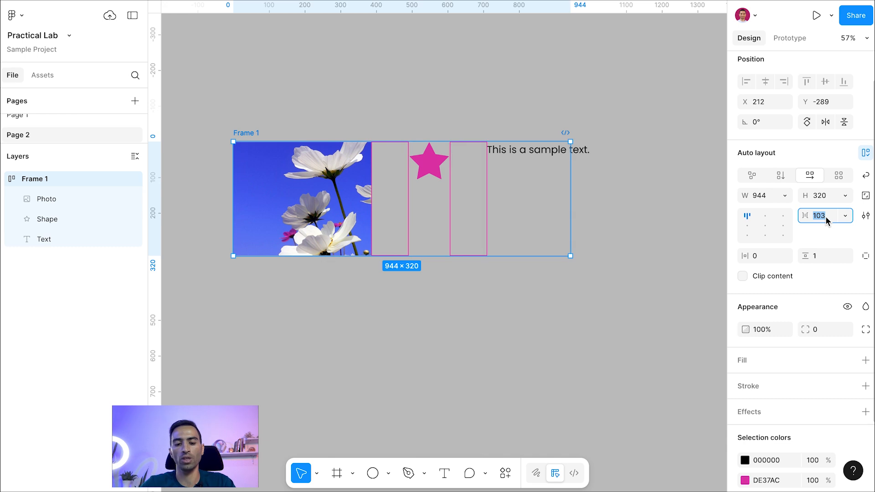
text(40)
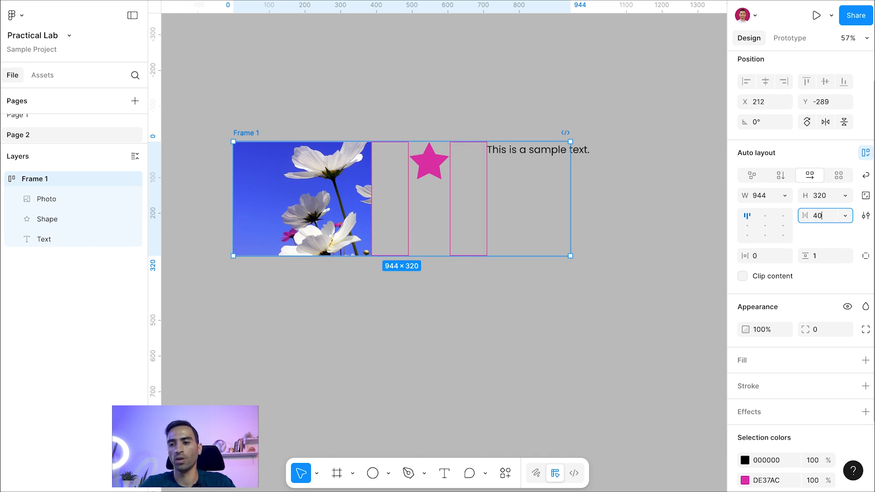
key(Return)
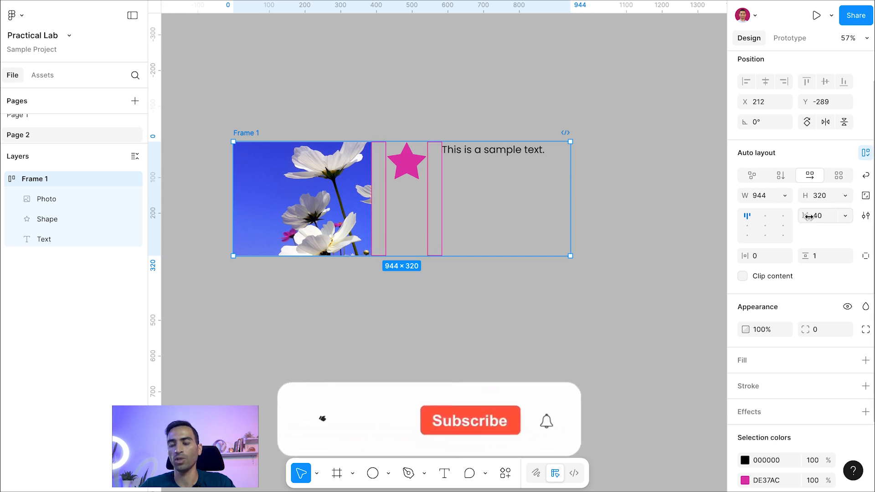
mouse_move(806, 218)
mouse_down()
mouse_move(827, 217)
mouse_move(815, 217)
mouse_up()
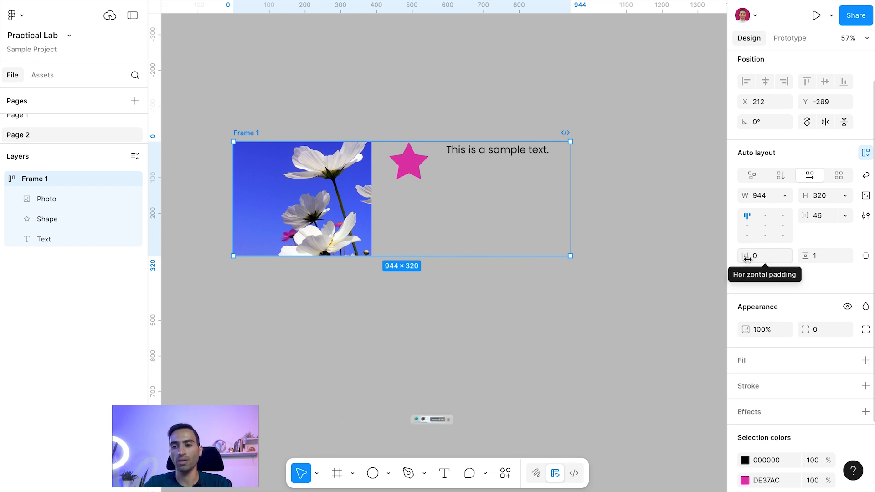
- Set the frame's horizontal padding to 29 and its vertical padding to 17
drag(747, 259, 770, 257)
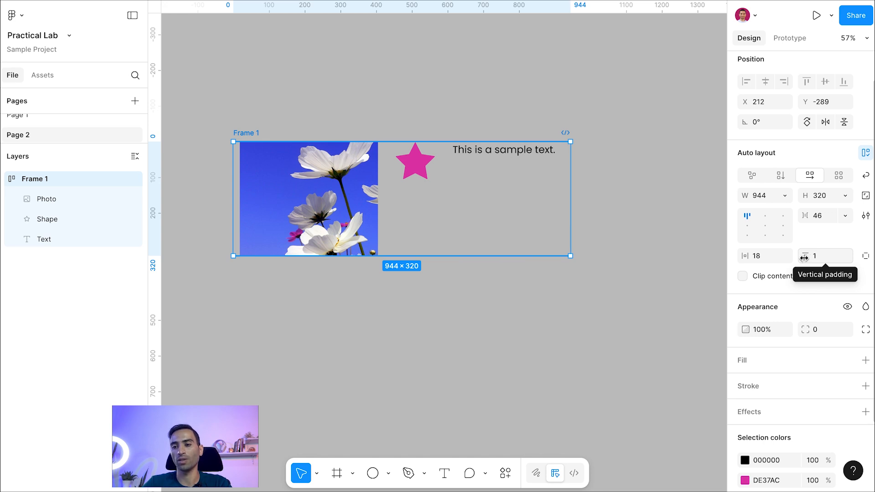
drag(745, 258, 817, 256)
drag(746, 256, 748, 257)
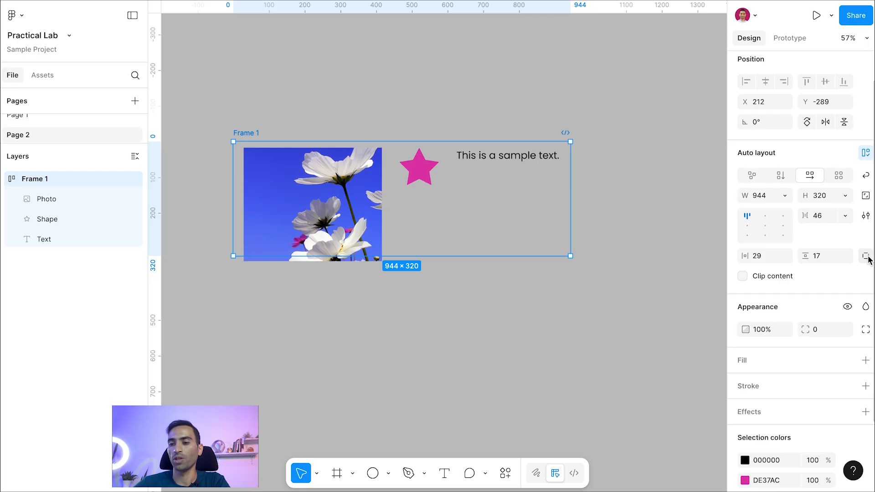
- Set the frame's padding individually to 45 left, 27 top, 24 right and 15 bottom
click(868, 261)
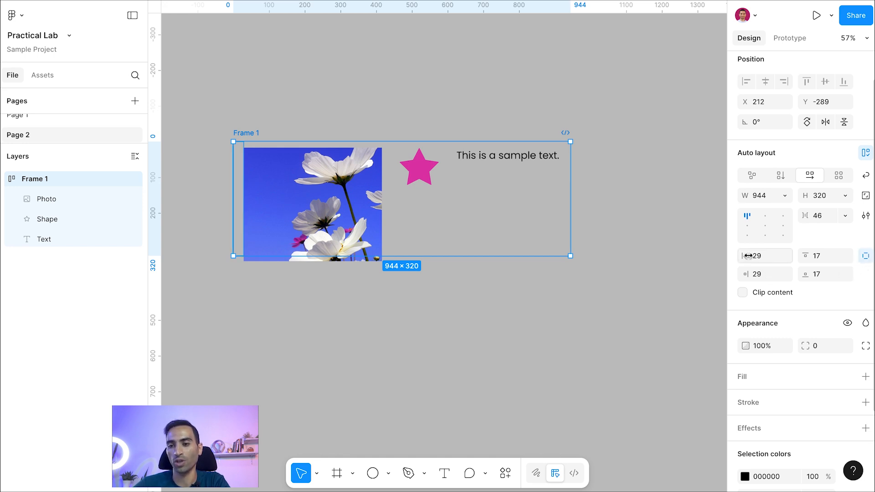
mouse_move(745, 257)
mouse_down()
mouse_move(737, 256)
mouse_move(746, 257)
mouse_up()
drag(805, 256, 805, 274)
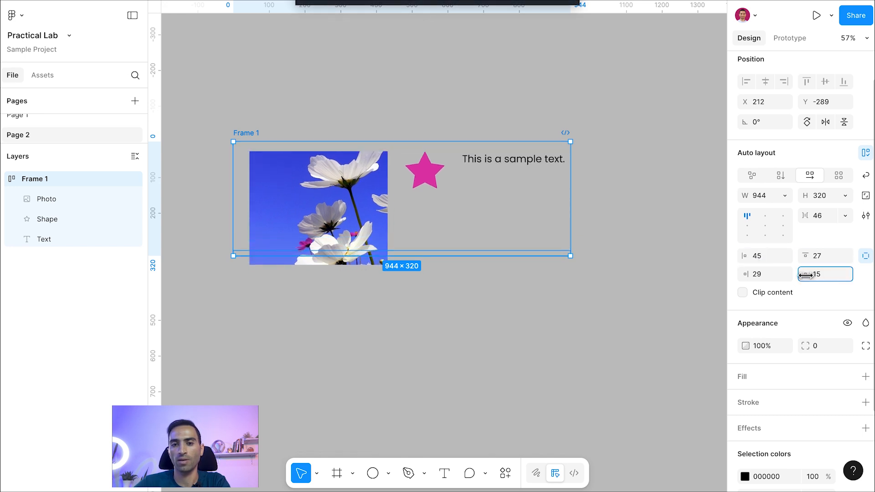
drag(747, 275, 739, 275)
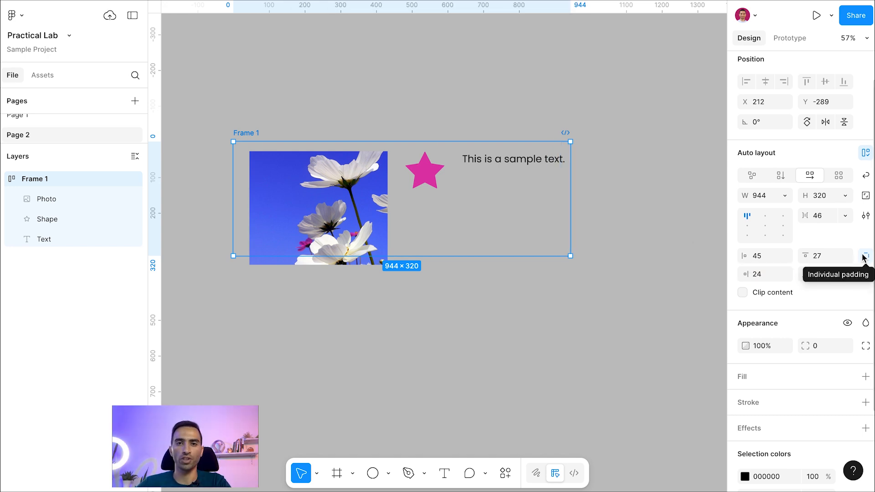
click(858, 247)
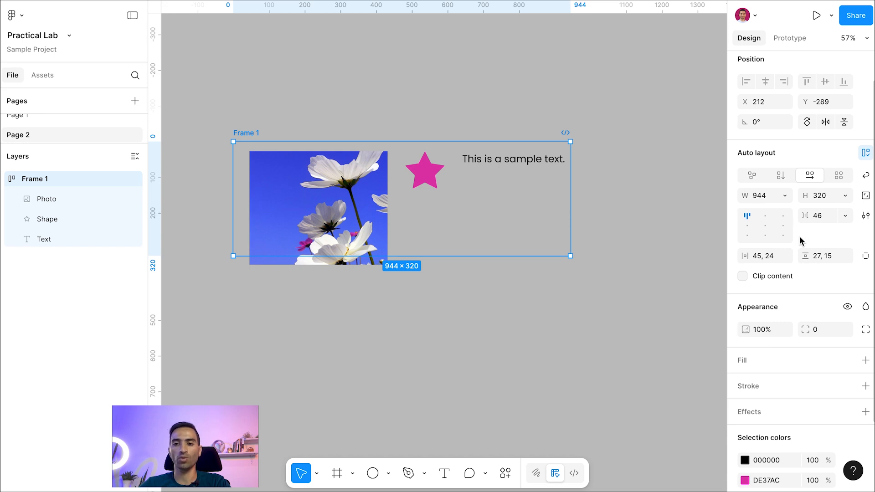
- Align the frame's items to the top center and enlarge the frame to 1199 × 536
click(768, 219)
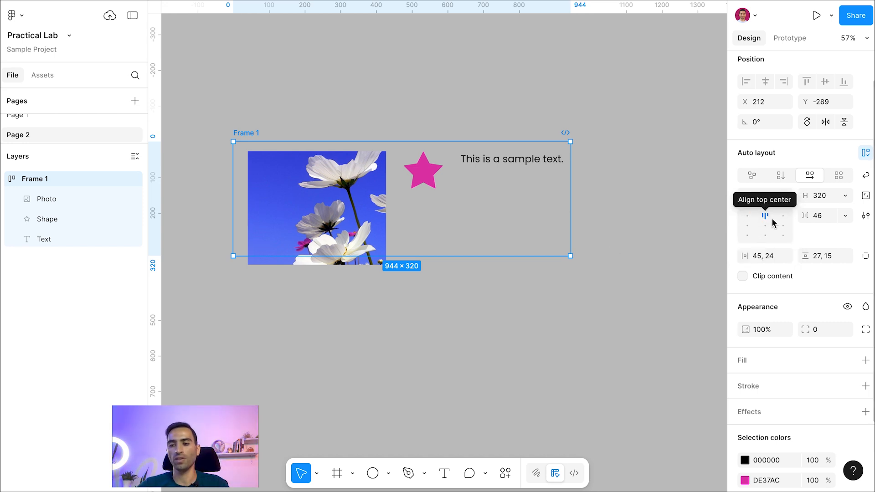
drag(569, 258, 661, 328)
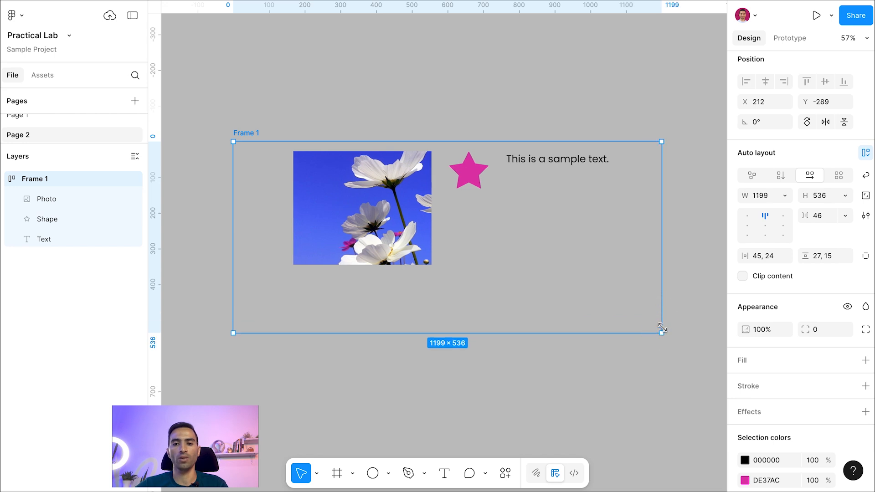
- Try center and left alignments for the frame's items, toggle the gap to Auto and back, and return to center
click(764, 226)
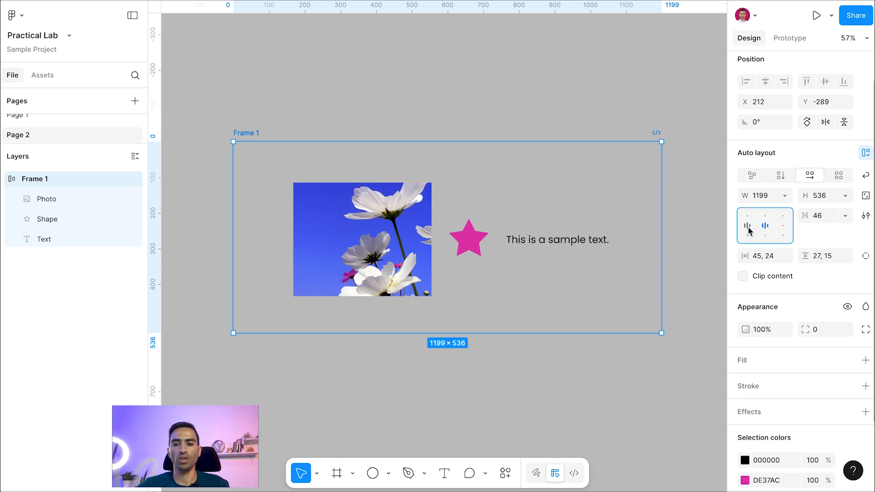
click(747, 225)
double_click(748, 218)
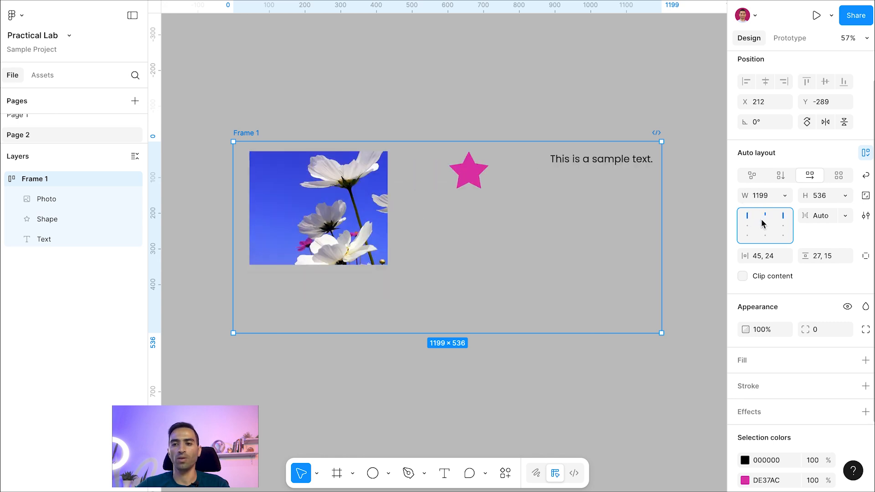
double_click(747, 217)
click(765, 226)
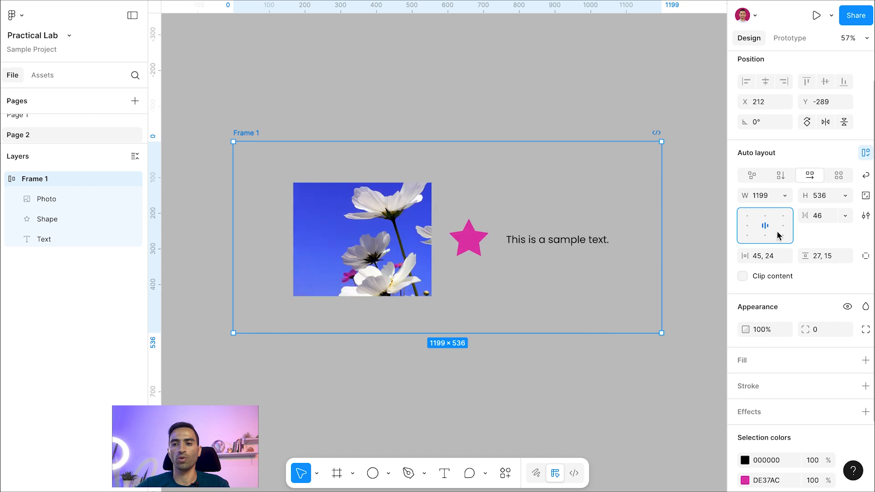
- Try the bottom right, bottom center and bottom left alignments, and align the frame's items left with vertical centering
click(781, 235)
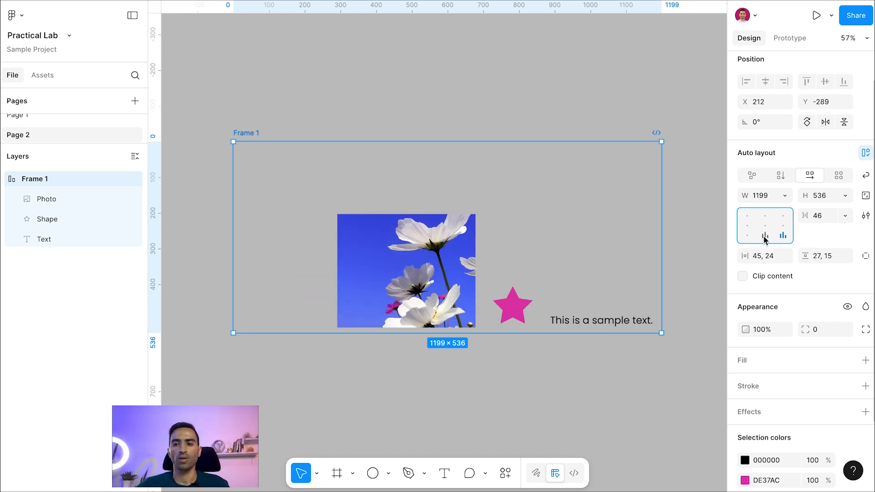
click(765, 236)
click(747, 235)
click(747, 225)
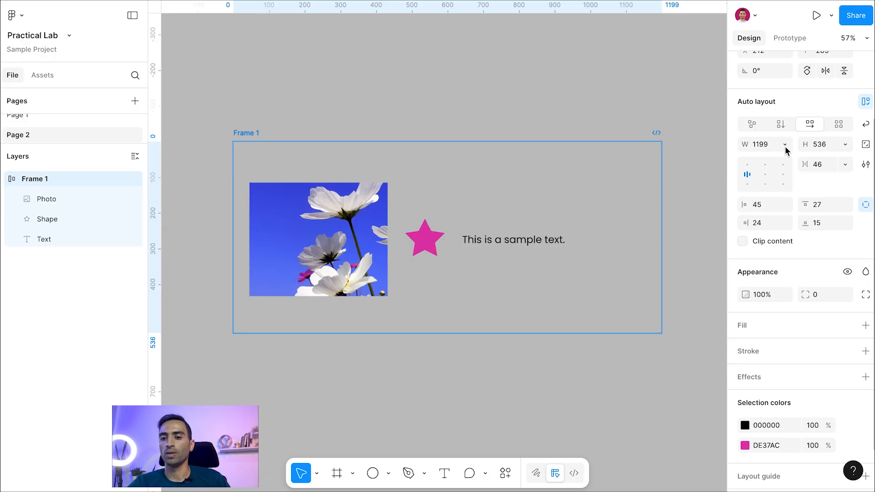
- Compare the width sizing options available for the auto layout frame and for the photo inside it
click(784, 145)
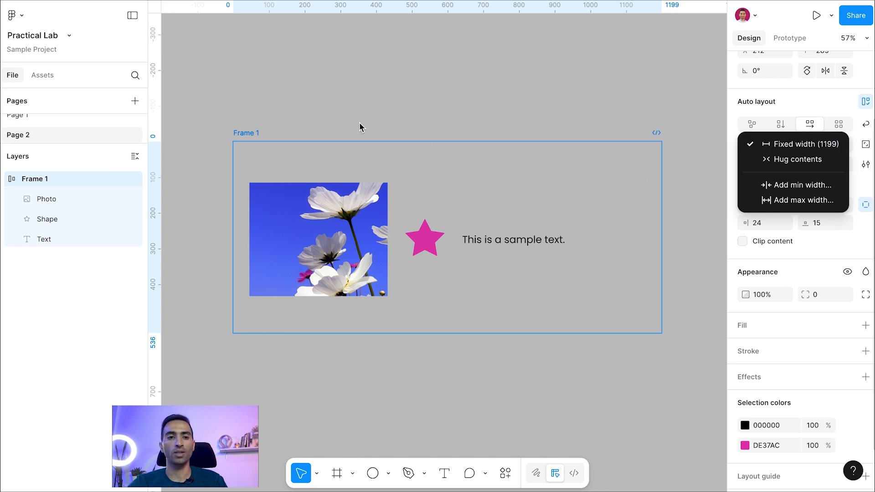
click(253, 134)
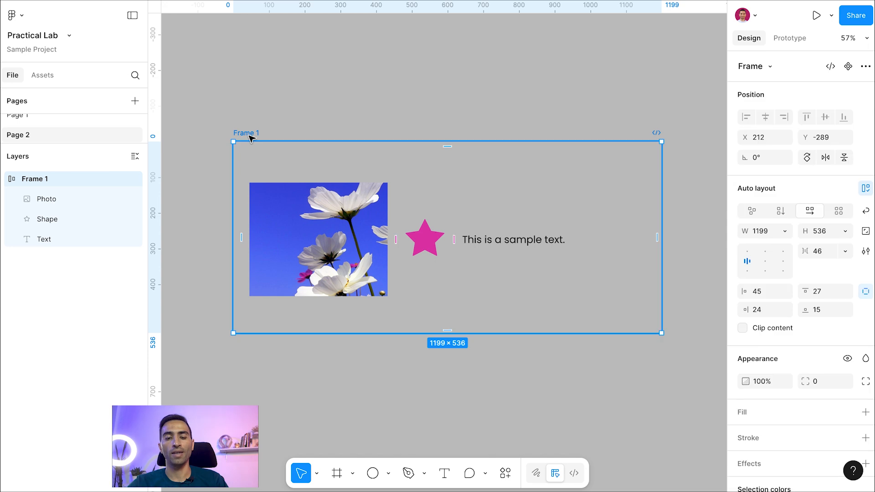
click(321, 208)
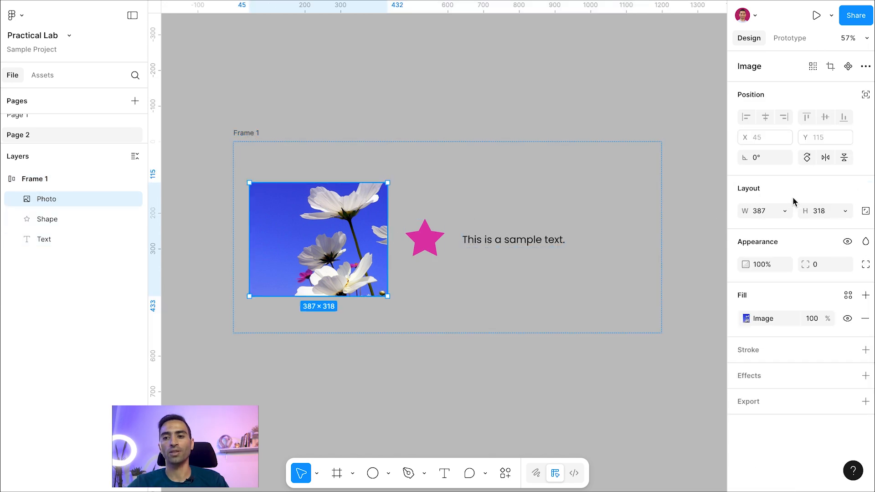
click(784, 212)
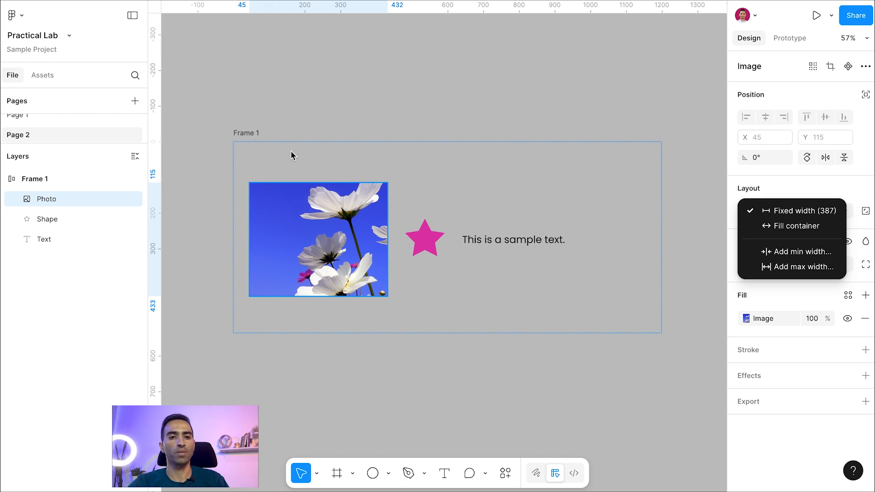
click(255, 137)
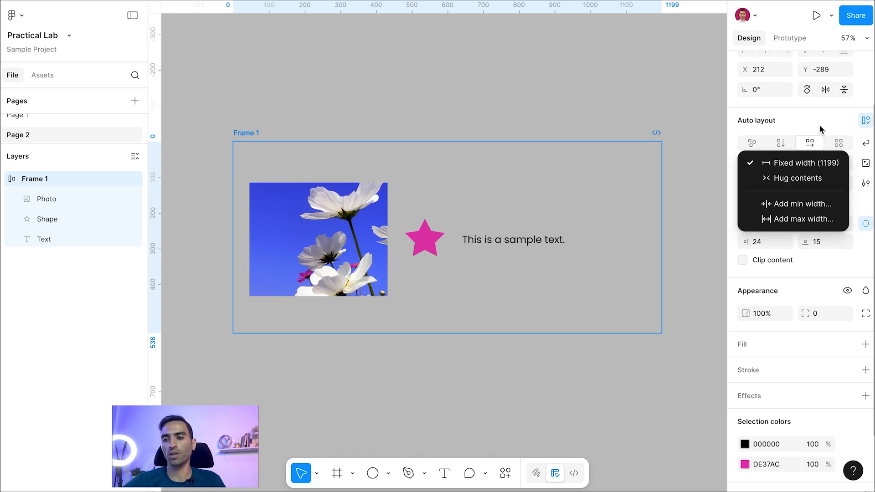
scroll(787, 231, up, 3)
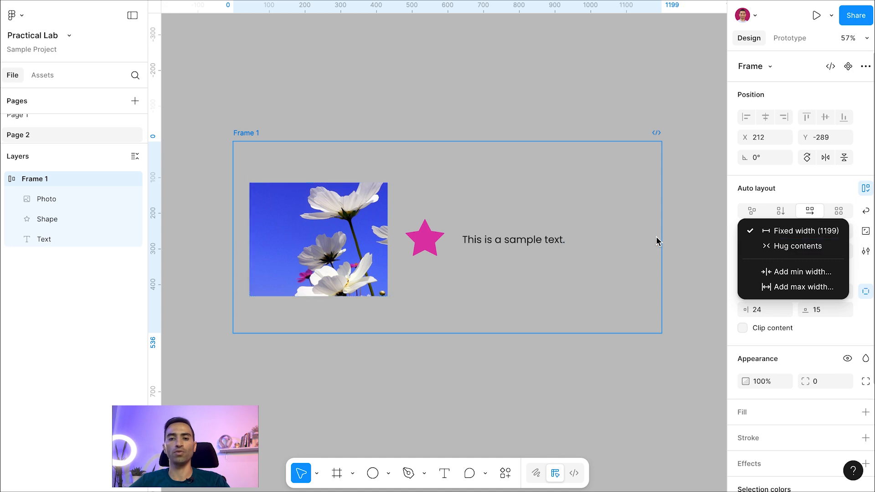
- Compare the star's width sizing options with those of the parent frame
click(520, 242)
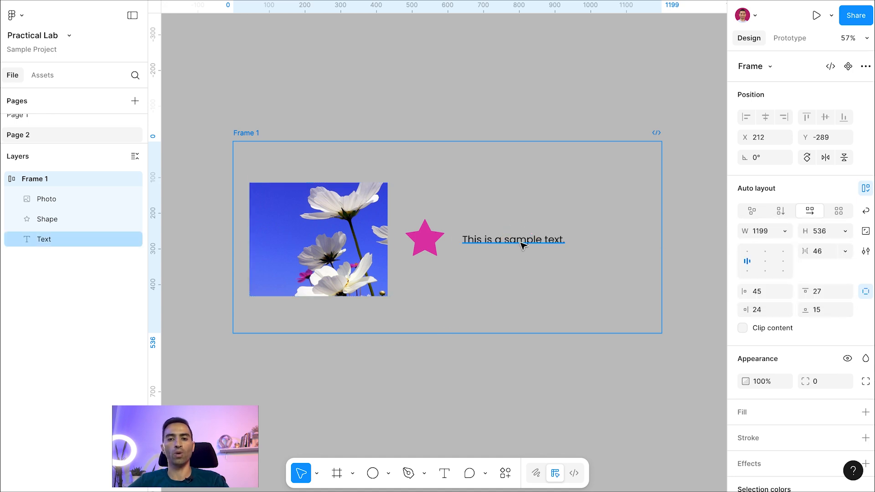
click(434, 247)
click(784, 214)
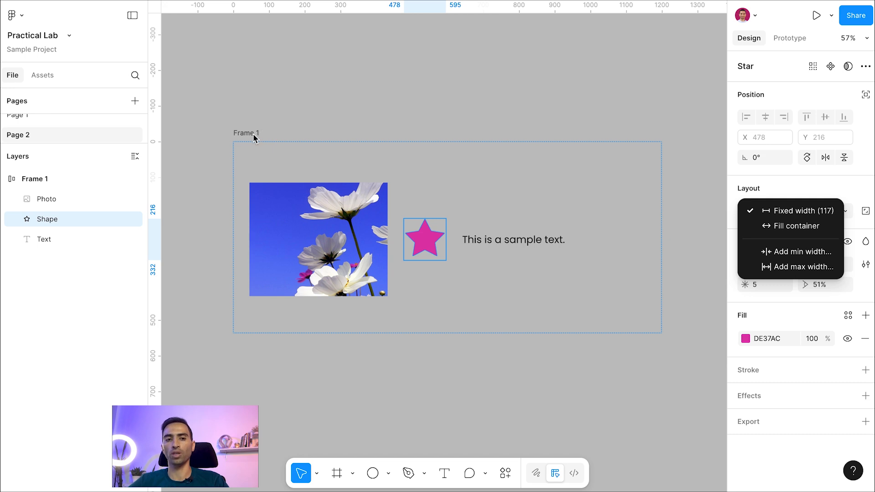
click(253, 137)
click(254, 135)
click(785, 231)
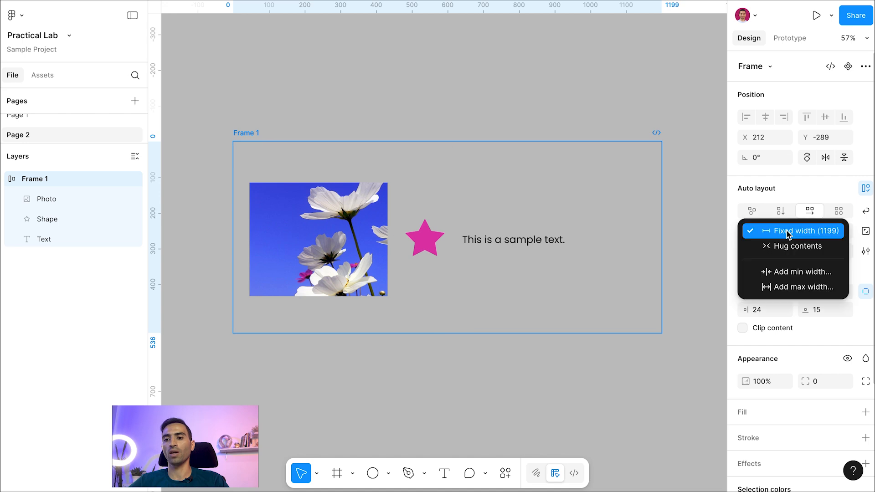
click(435, 238)
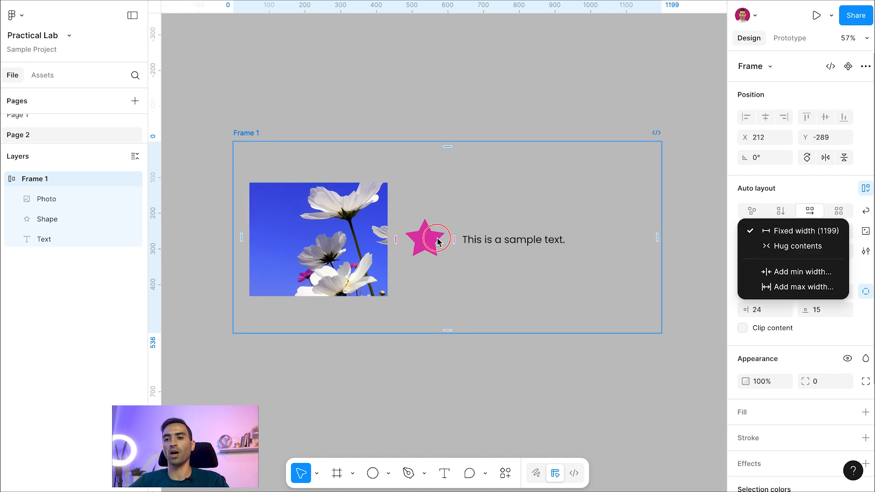
click(433, 241)
click(784, 214)
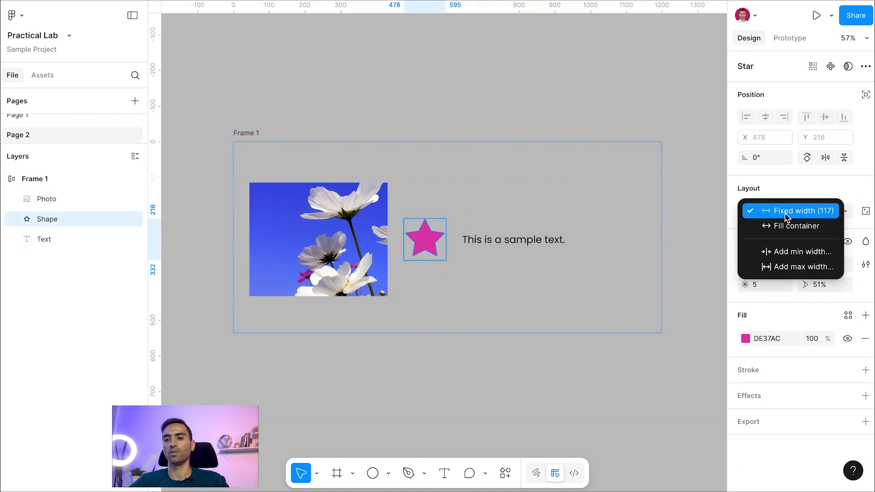
click(783, 190)
click(246, 133)
click(784, 231)
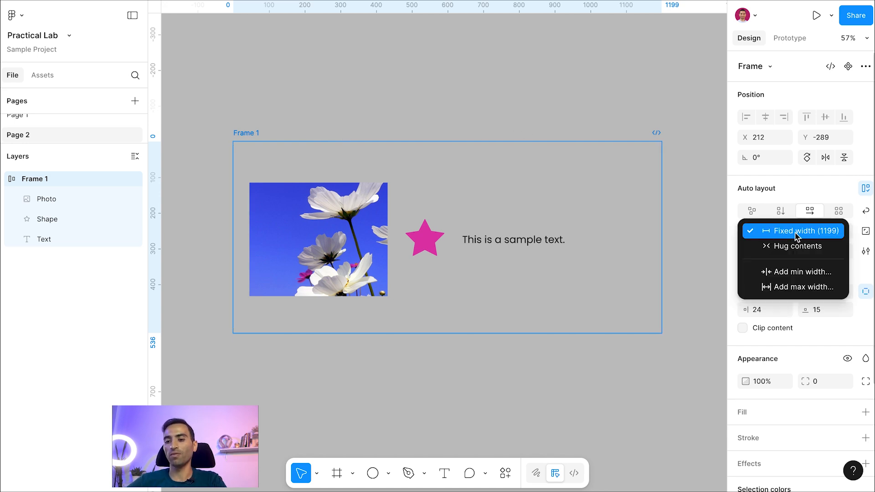
- Check the frame's height sizing options and open its width value for editing
click(842, 236)
click(844, 233)
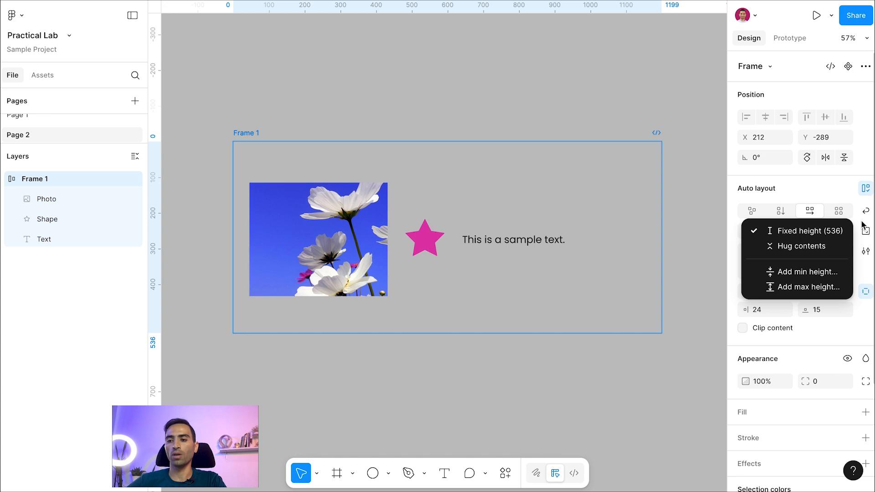
click(860, 222)
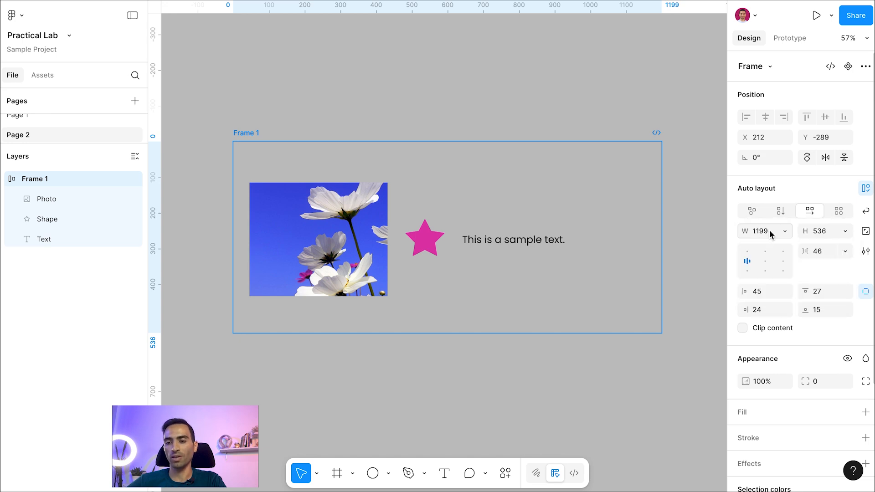
click(765, 231)
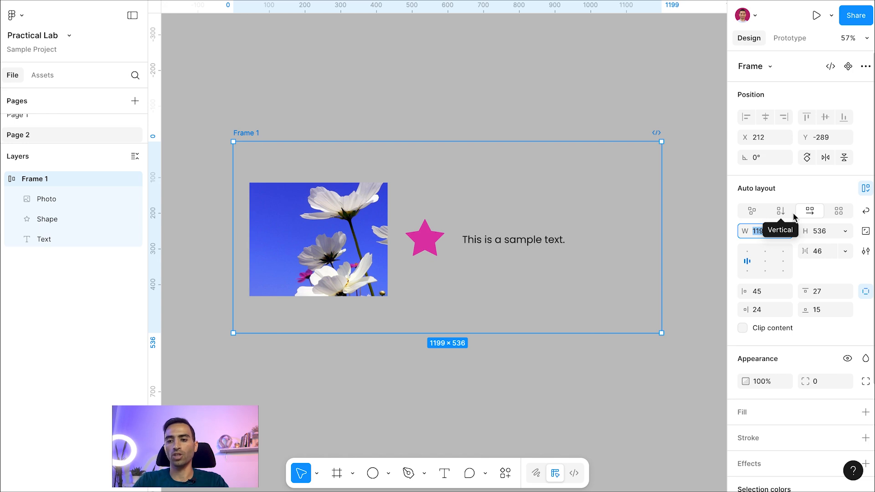
- Try a fixed width of 2000 and a fixed height of 600 for the auto layout frame
key(BackSpace)
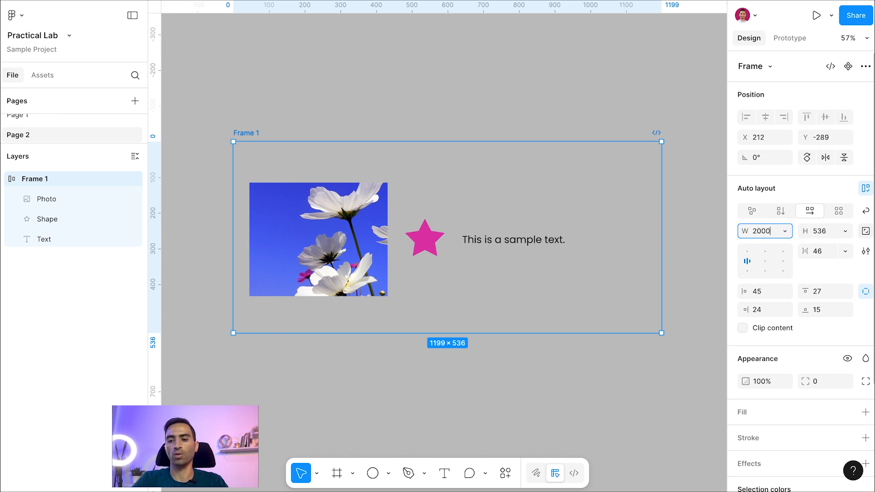
text(2000)
key(Return)
scroll(401, 151, down, 3)
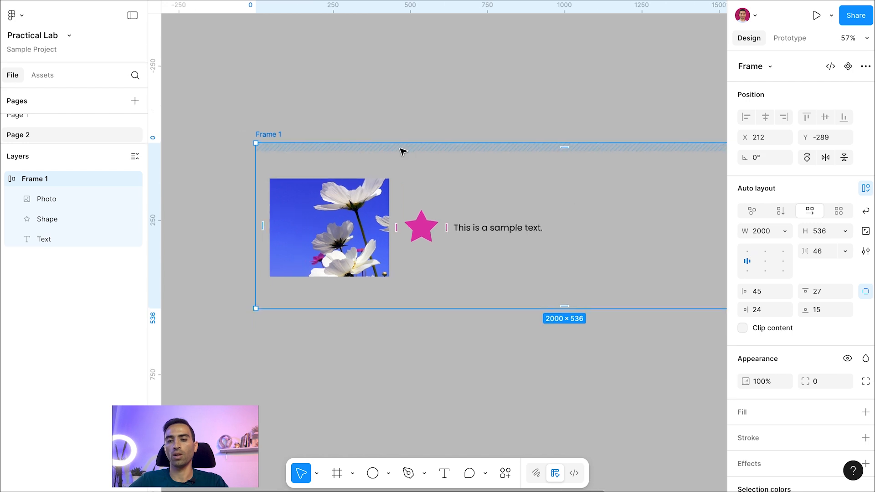
scroll(370, 127, down, 3)
click(819, 231)
text(600)
key(Return)
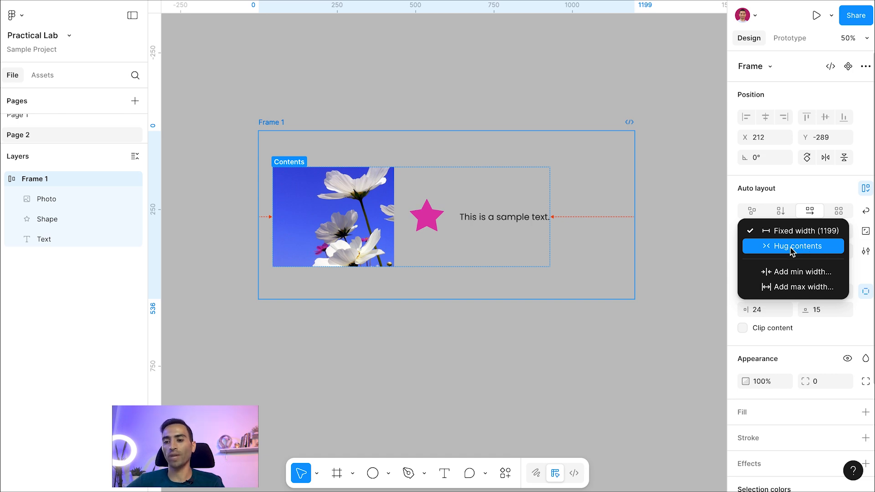
- Check the width sizing options available for the star inside the frame
click(428, 217)
click(427, 216)
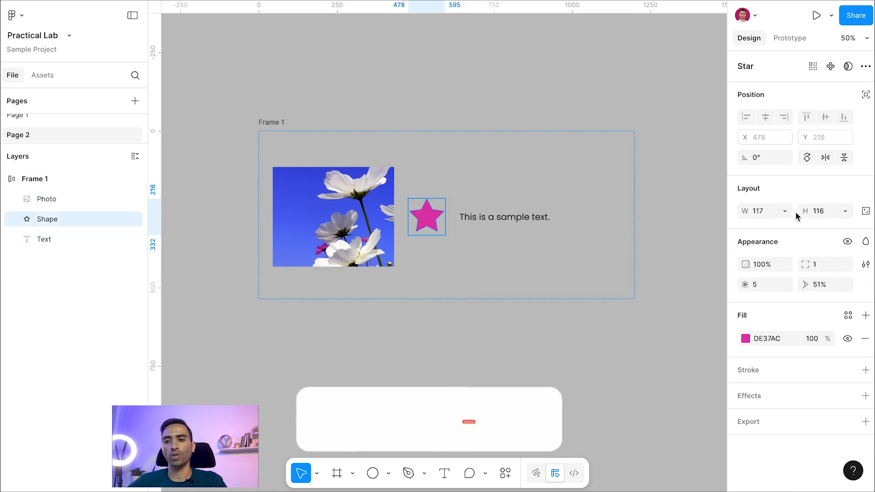
click(786, 212)
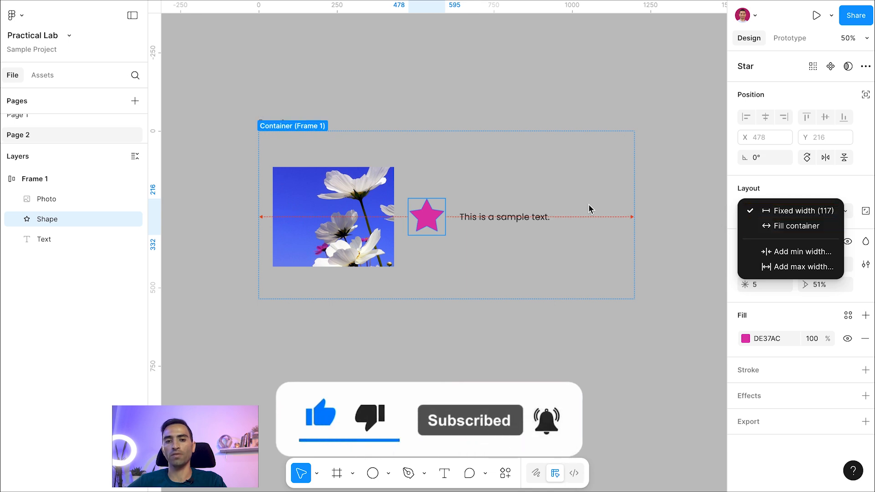
- Set the width sizing of Frame 1 to Hug contents
click(279, 127)
click(279, 127)
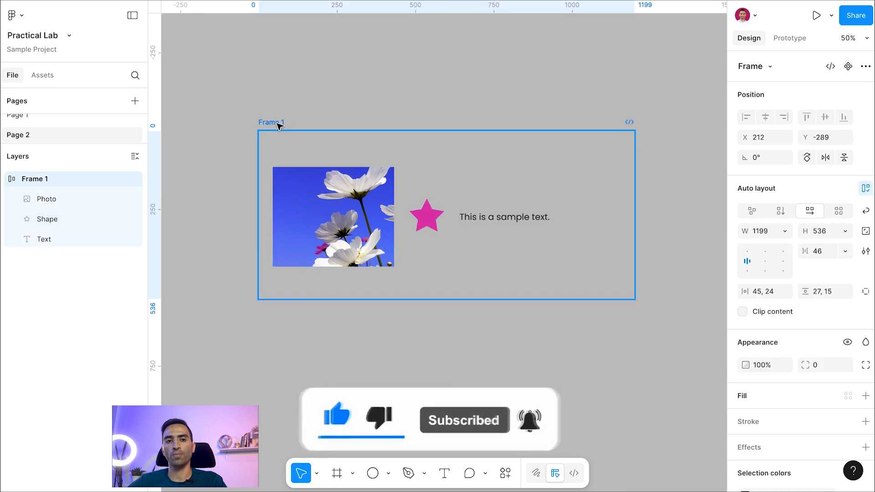
click(786, 230)
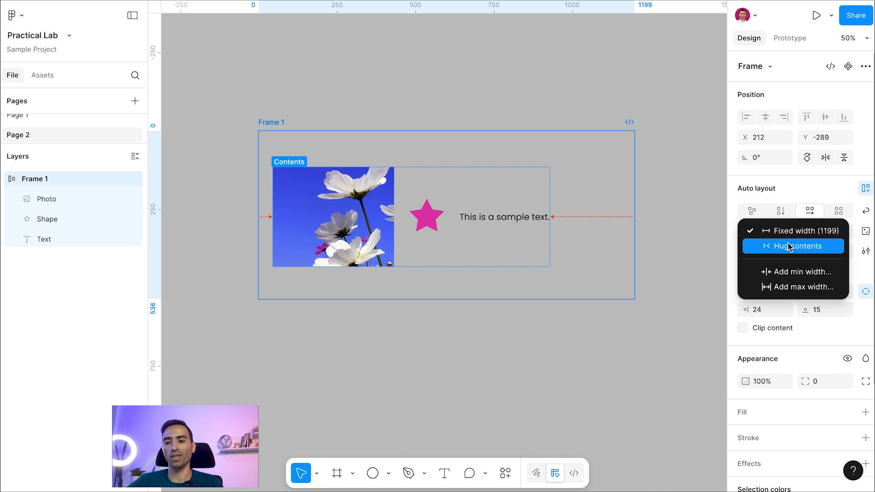
click(787, 246)
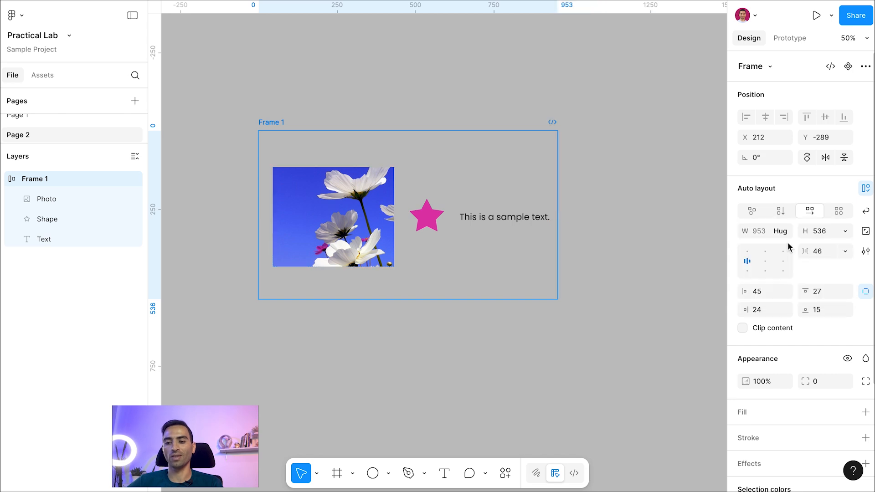
- Widen the photo inside the hugging frame to about 493
click(391, 201)
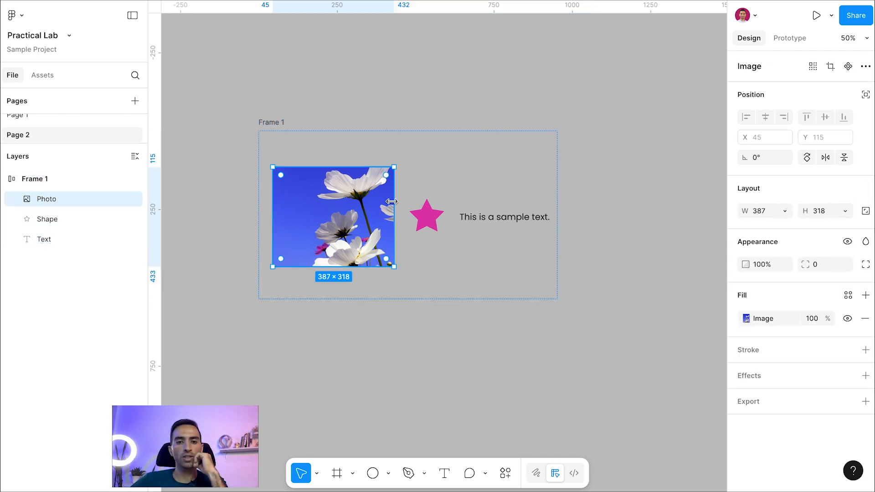
drag(393, 200, 443, 215)
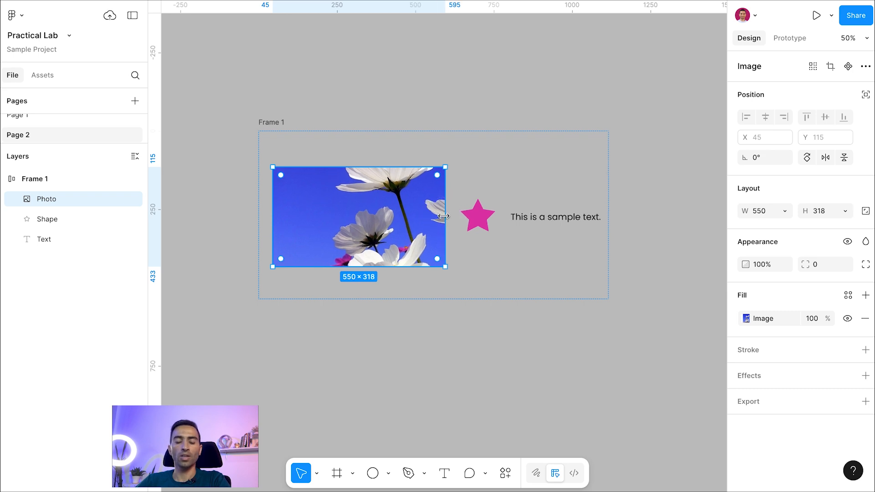
drag(443, 215, 427, 208)
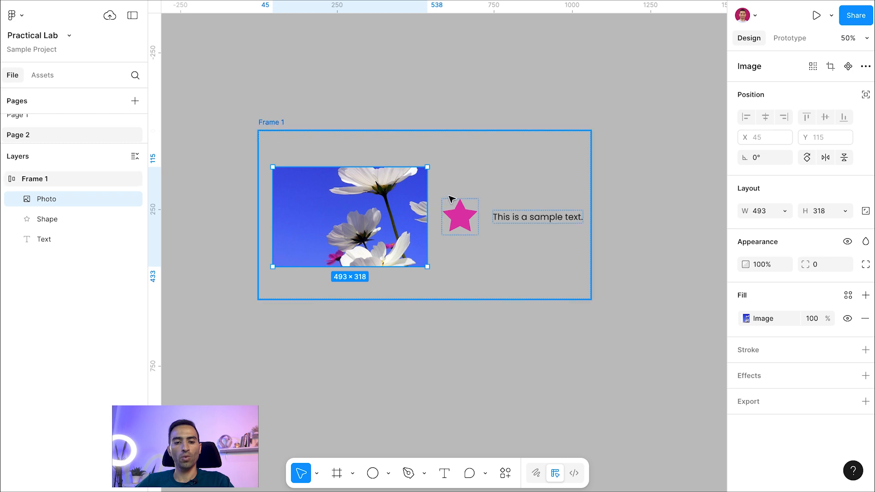
- Try duplicating the photo inside the hugging frame, and undo the duplicate
key(ctrl+d)
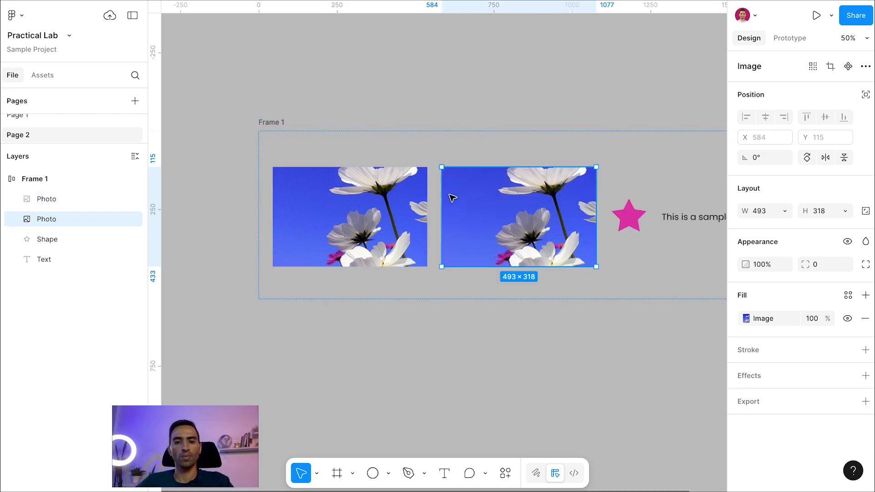
scroll(447, 198, right, 2)
scroll(447, 199, down, 1)
click(309, 131)
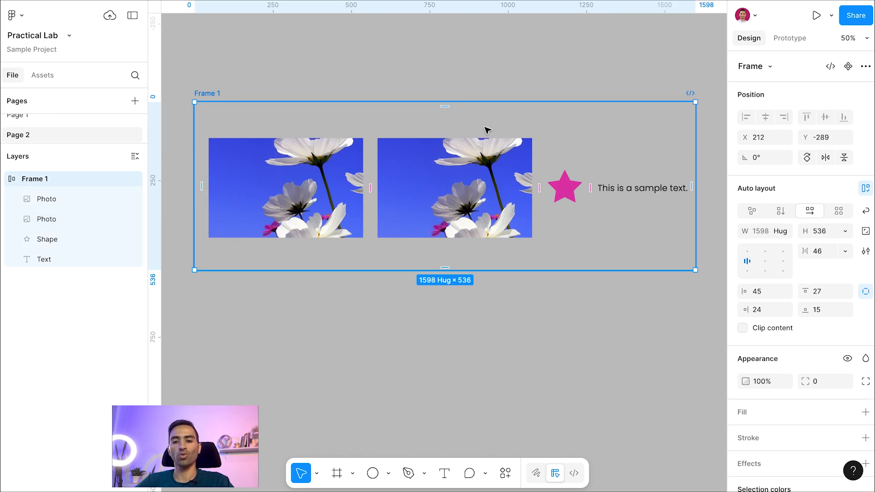
key(ctrl+z)
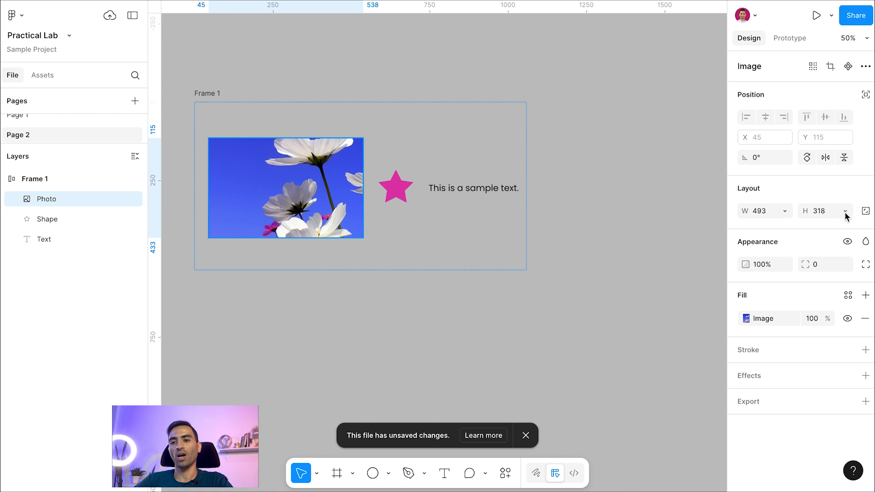
- Set the height sizing of Frame 1 to Hug contents
click(209, 93)
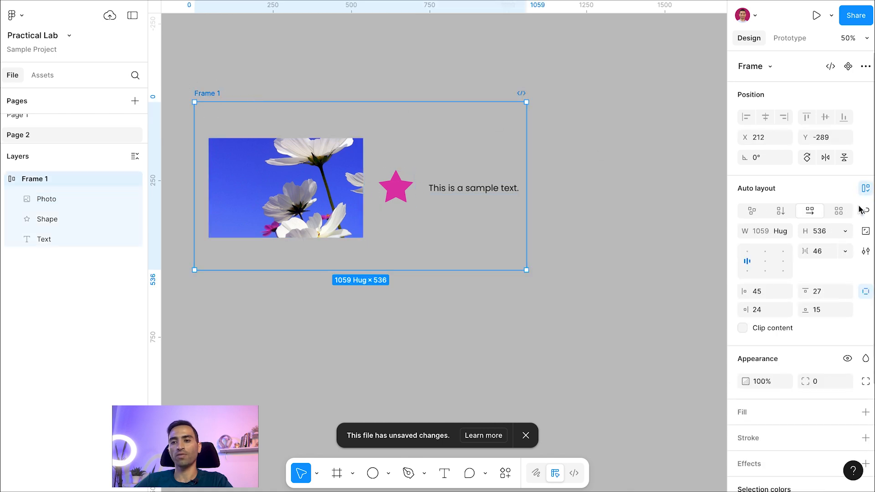
scroll(851, 244, down, 1)
click(844, 218)
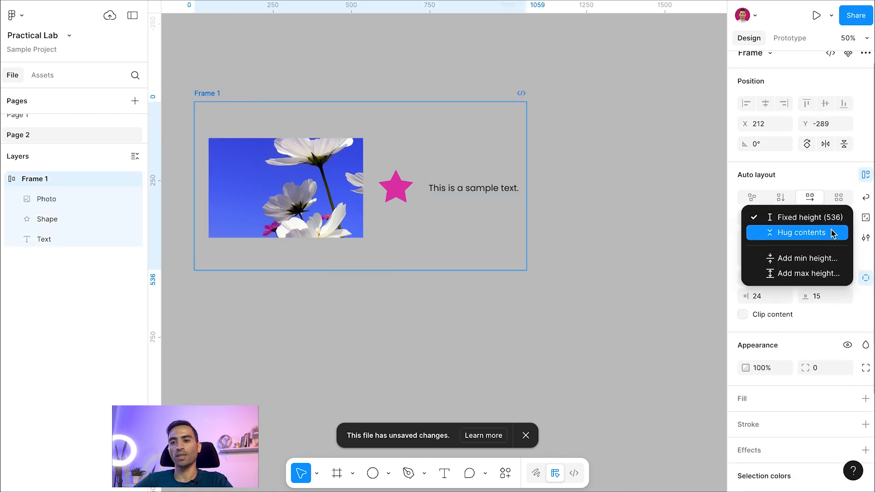
click(825, 236)
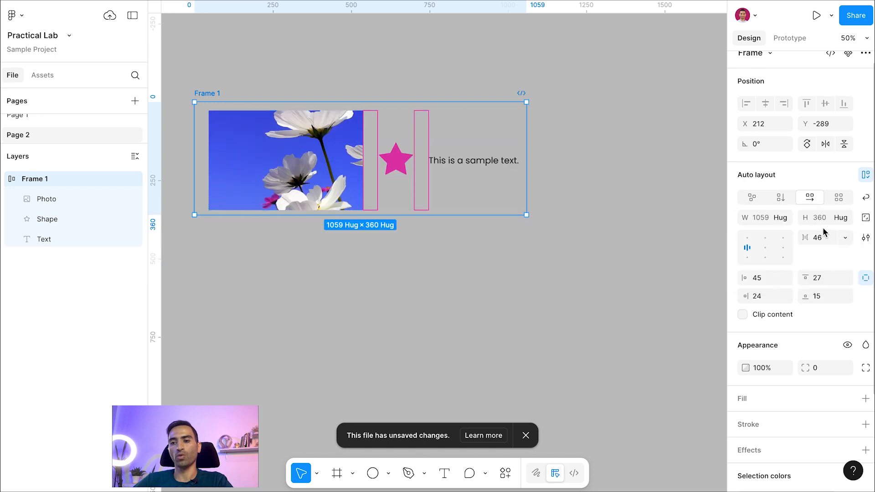
- Resize the photo's height inside the frame to about 428 and reselect the parent frame
click(294, 182)
scroll(281, 207, down, 2)
drag(286, 171, 281, 200)
click(206, 54)
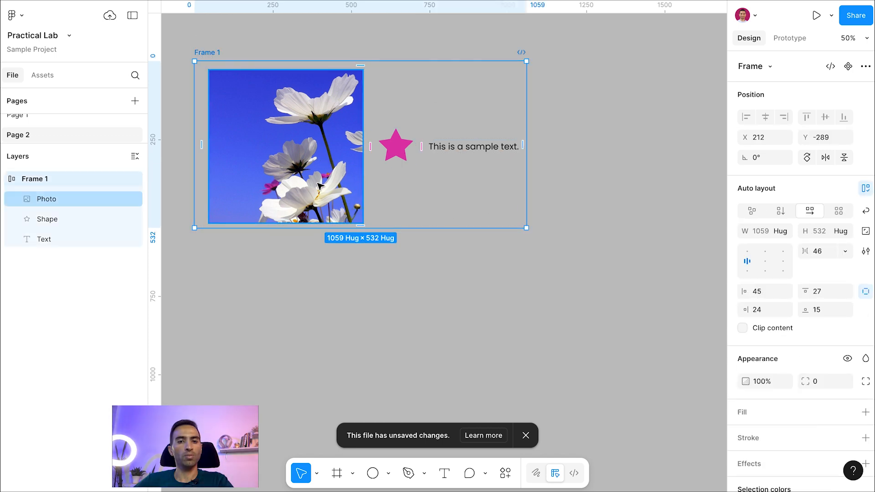
click(307, 218)
mouse_move(299, 224)
mouse_down()
mouse_move(300, 194)
mouse_move(296, 215)
mouse_up()
key(Escape)
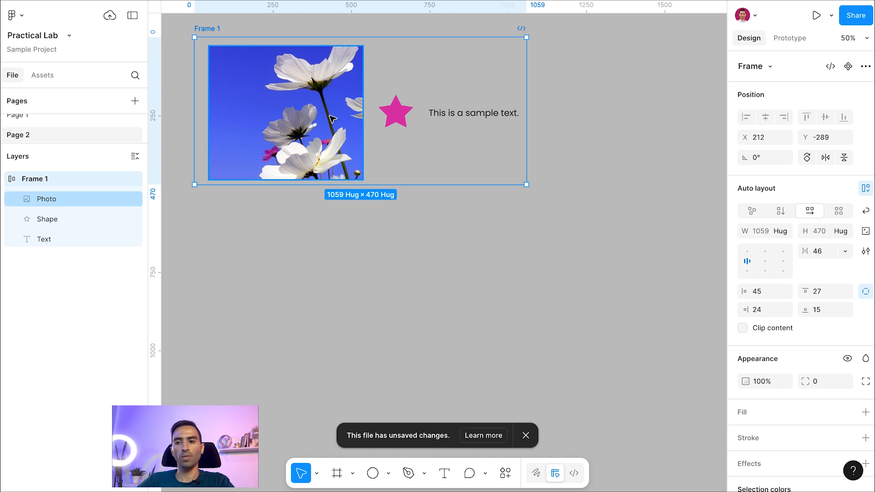
- Set the photo's width to Fill container and stretch the frame to about 1297 wide
click(301, 113)
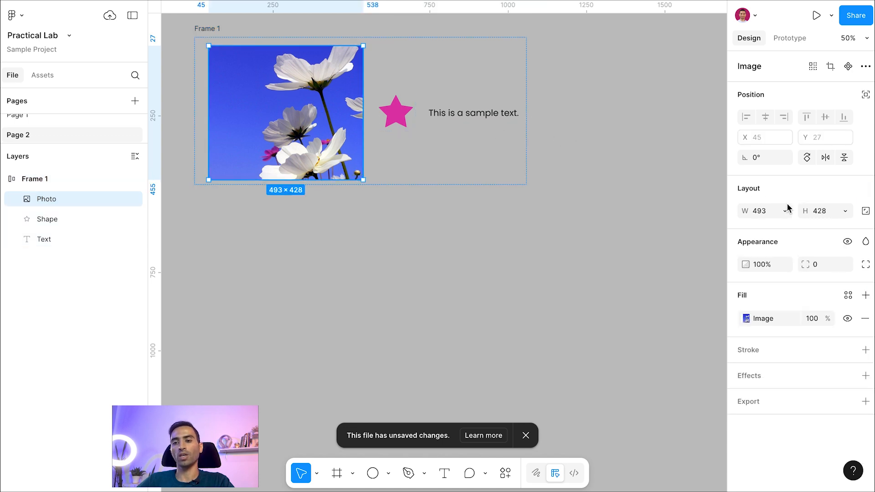
click(785, 210)
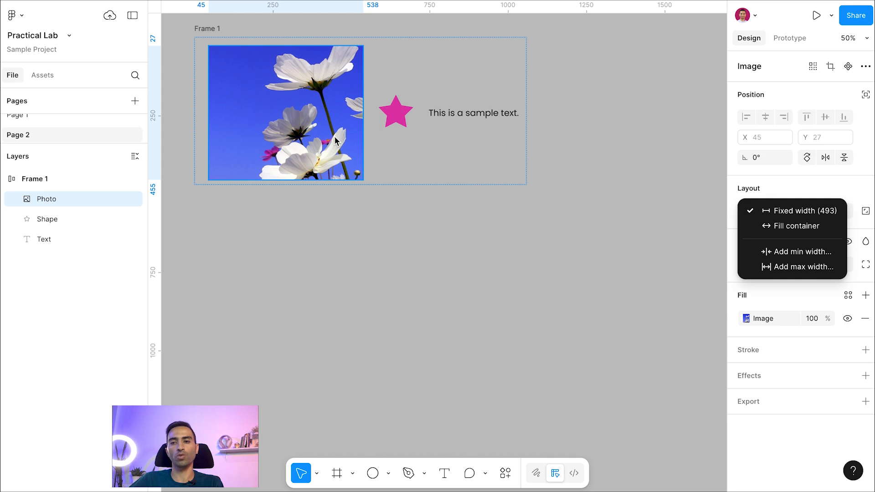
click(796, 232)
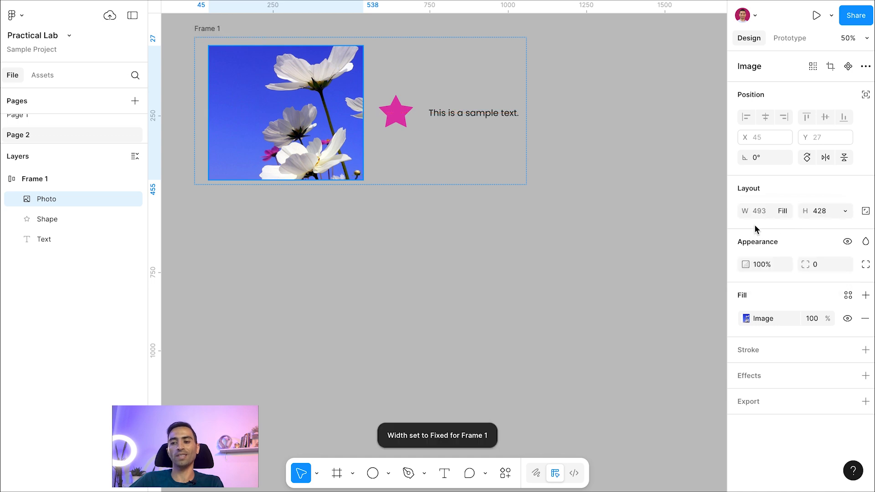
click(211, 28)
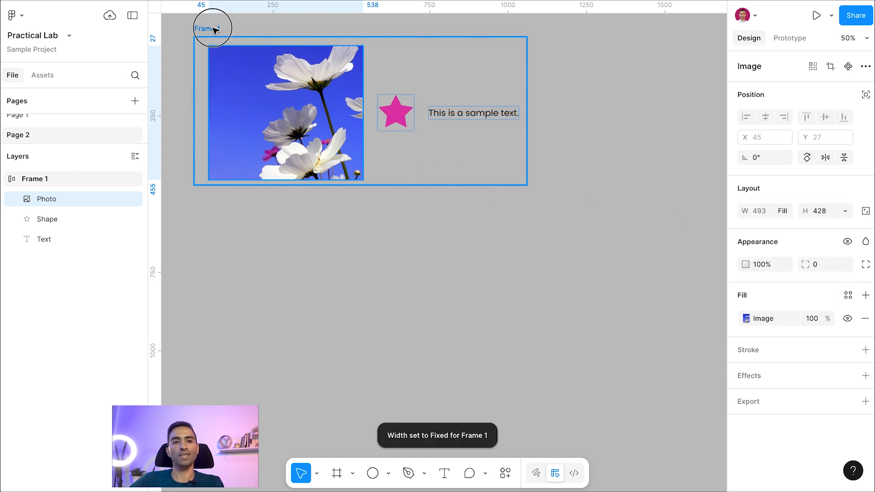
drag(532, 85, 600, 89)
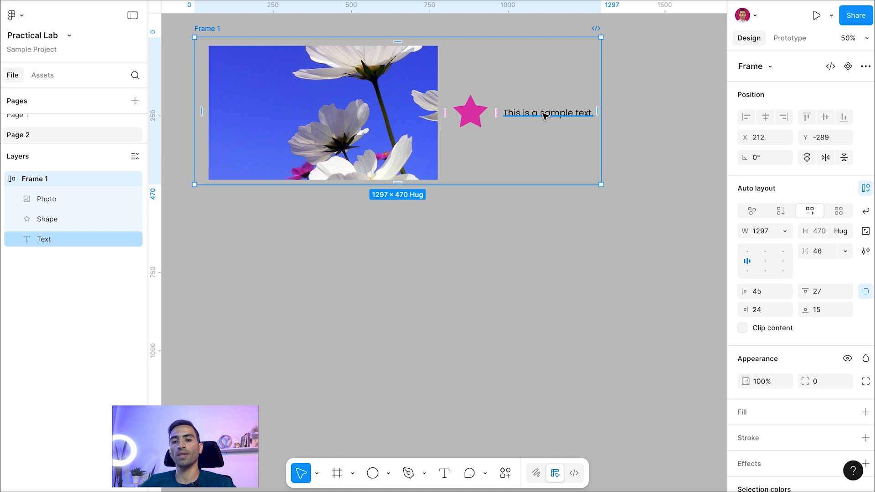
- Set the sample text's width to Fill container and resize the frame to about 1347 wide
click(543, 114)
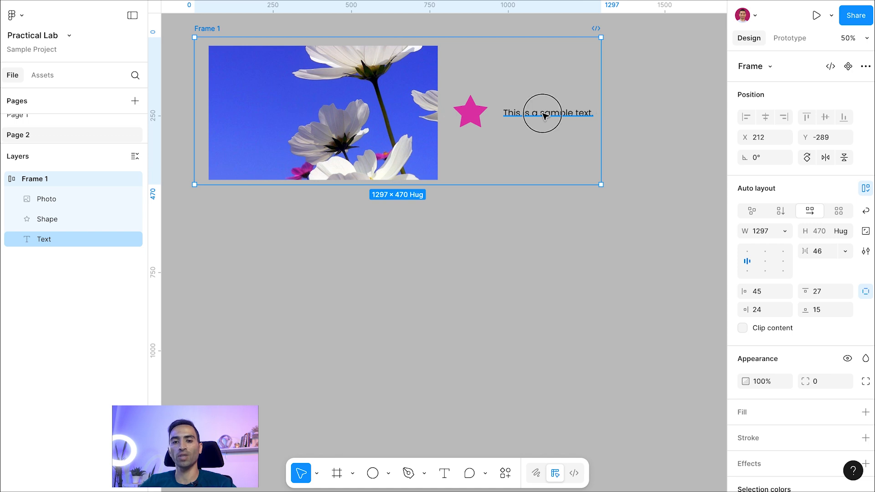
click(785, 233)
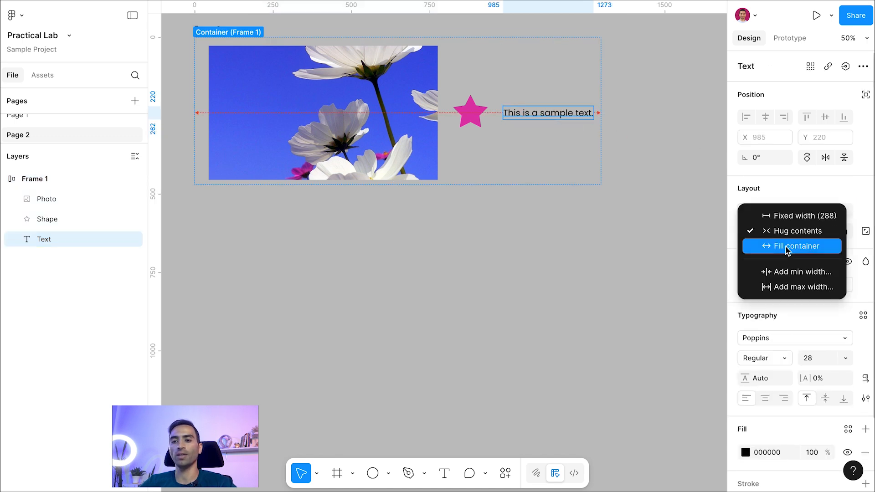
click(787, 250)
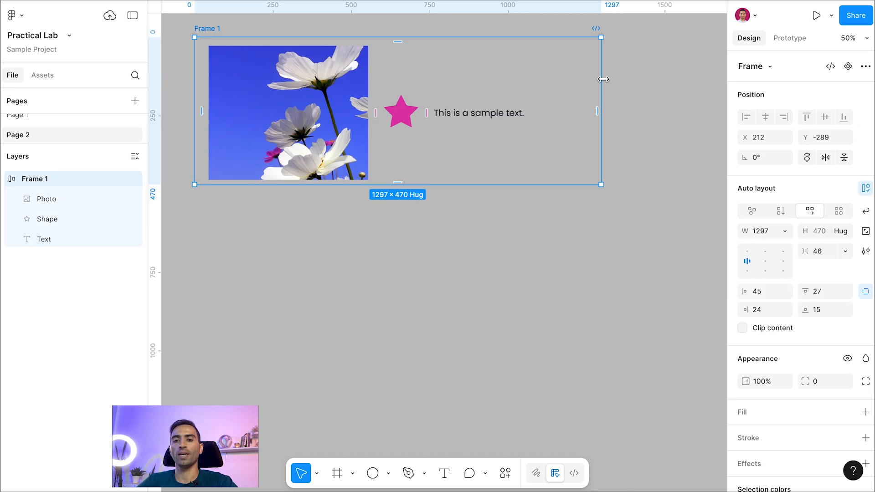
mouse_move(603, 79)
mouse_down()
mouse_move(626, 80)
mouse_move(565, 83)
mouse_move(602, 82)
mouse_move(570, 82)
mouse_move(595, 78)
mouse_up()
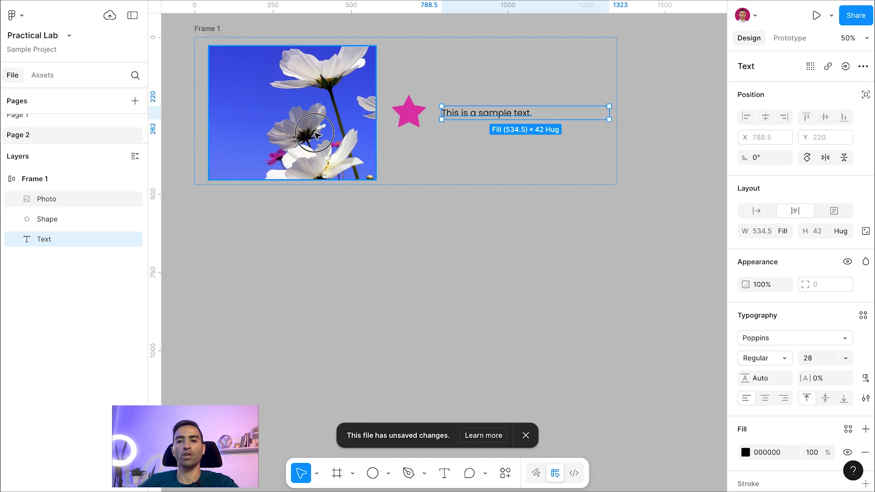
- Check the photo's fill width and extend the frame's height to about 672
click(315, 135)
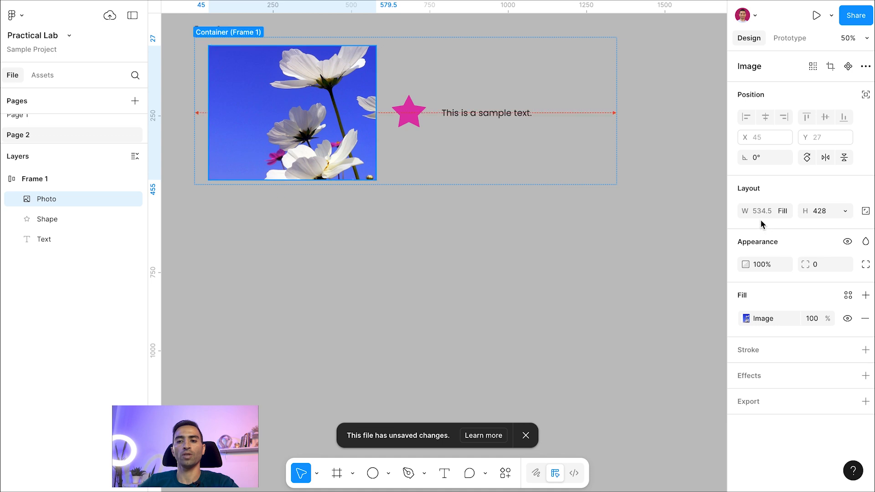
key(Escape)
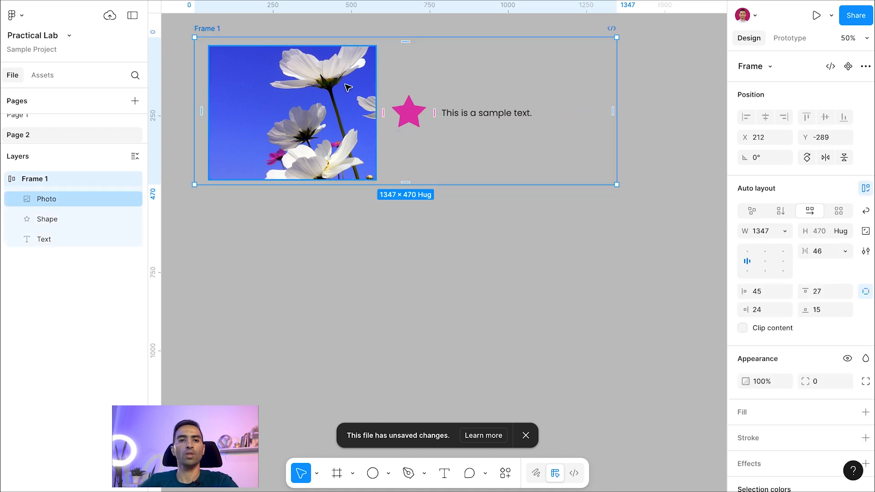
drag(438, 184, 483, 249)
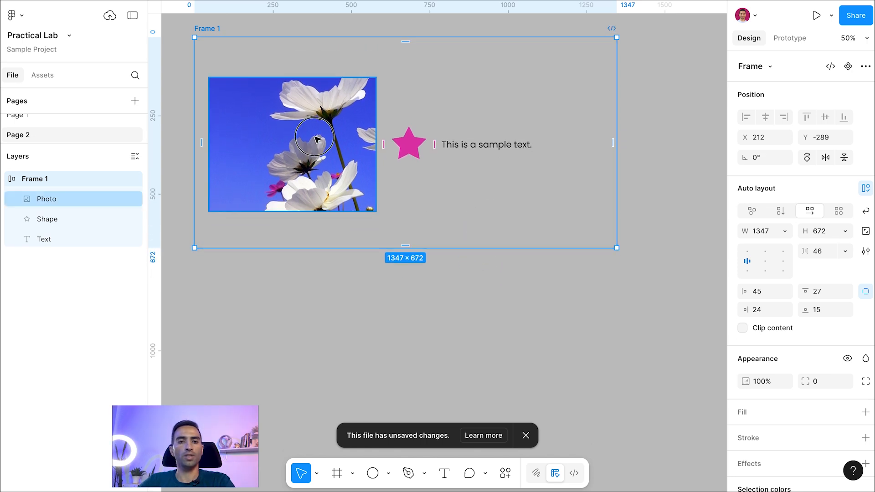
- Set the photo's height sizing to Fill container
click(319, 146)
click(846, 213)
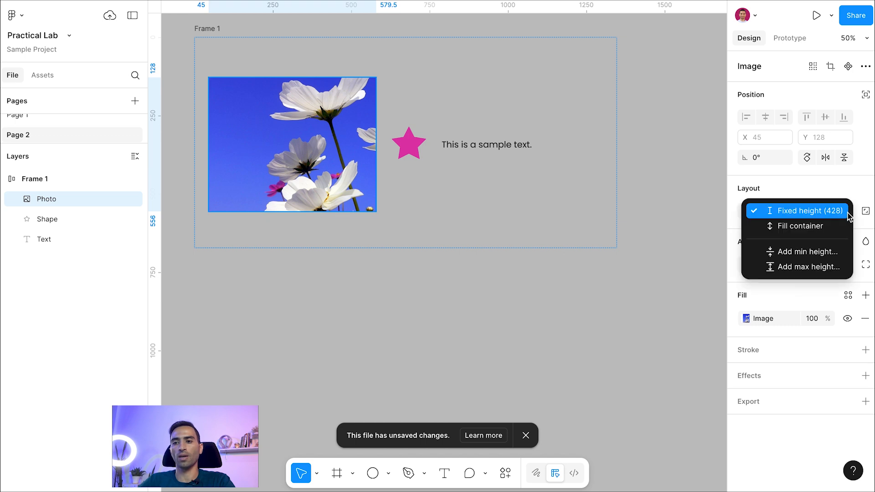
click(826, 227)
- Resize the frame in both directions to about 1271 × 657 to test the filling photo and text
click(586, 237)
drag(503, 253, 489, 241)
drag(615, 163, 582, 153)
drag(658, 159, 592, 156)
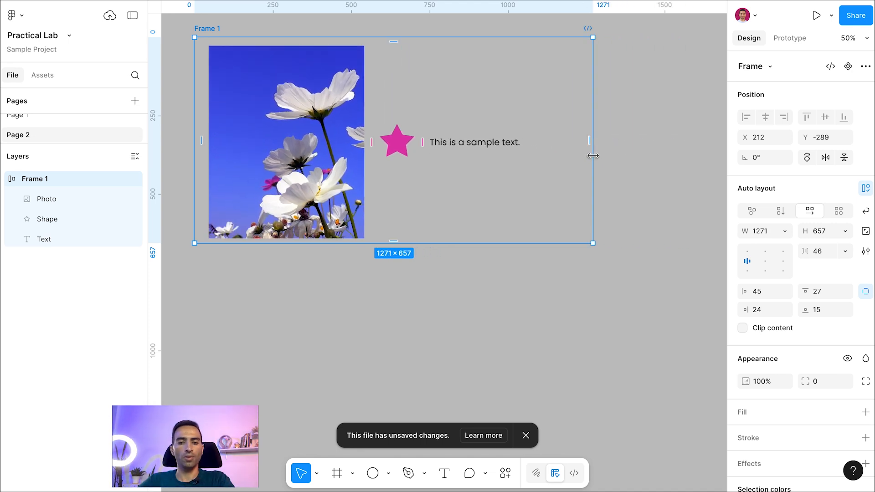